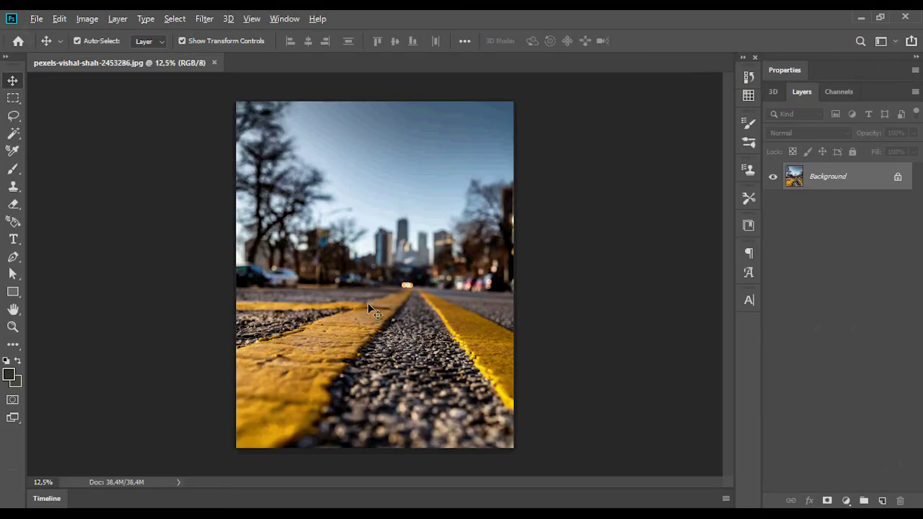
- Try resizing the image to 2500 px height, then undo back to the original size
scroll(368, 304, "up", 1)
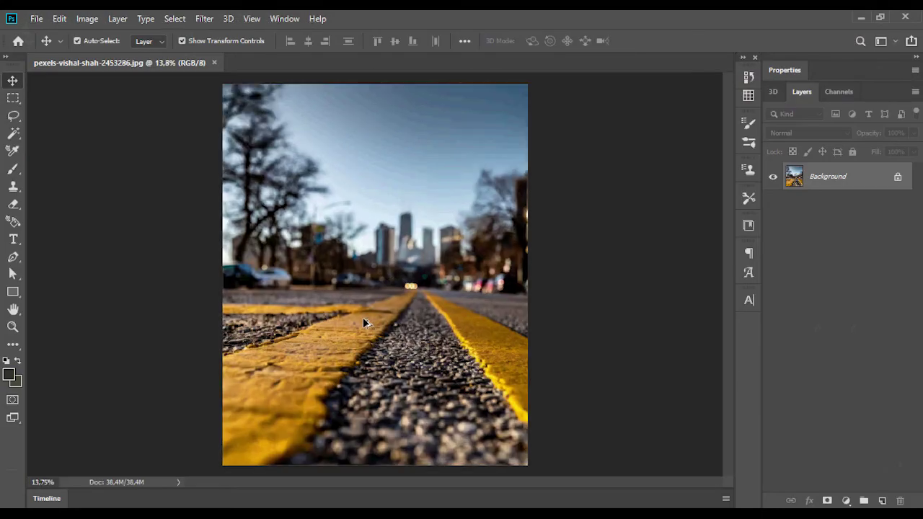
left_click(85, 22)
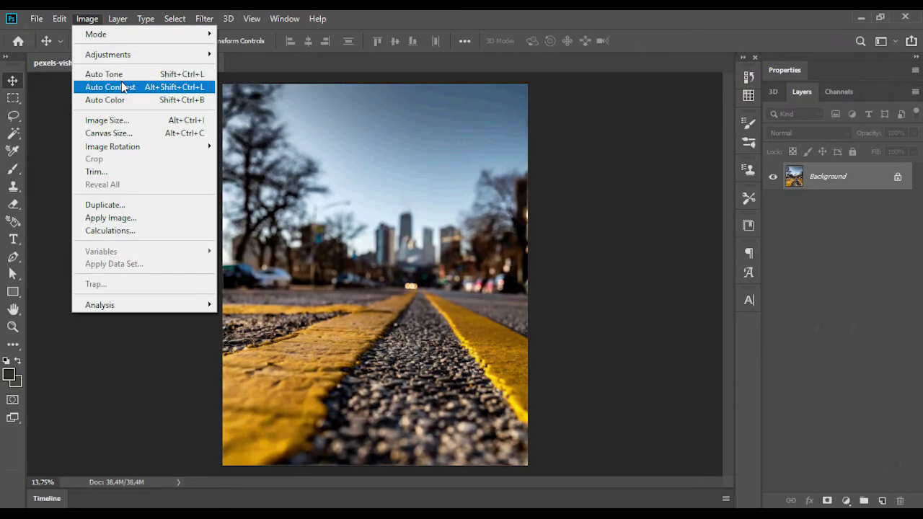
left_click(104, 121)
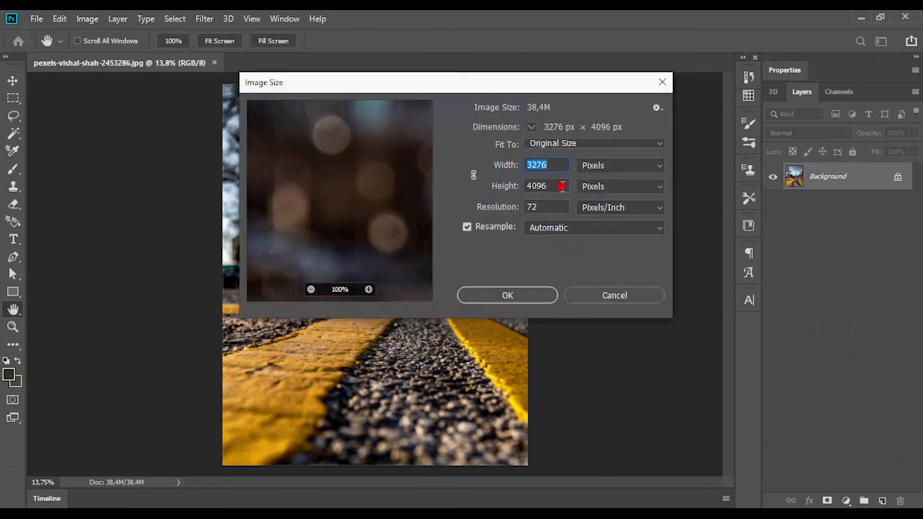
left_click(561, 186)
type("2")
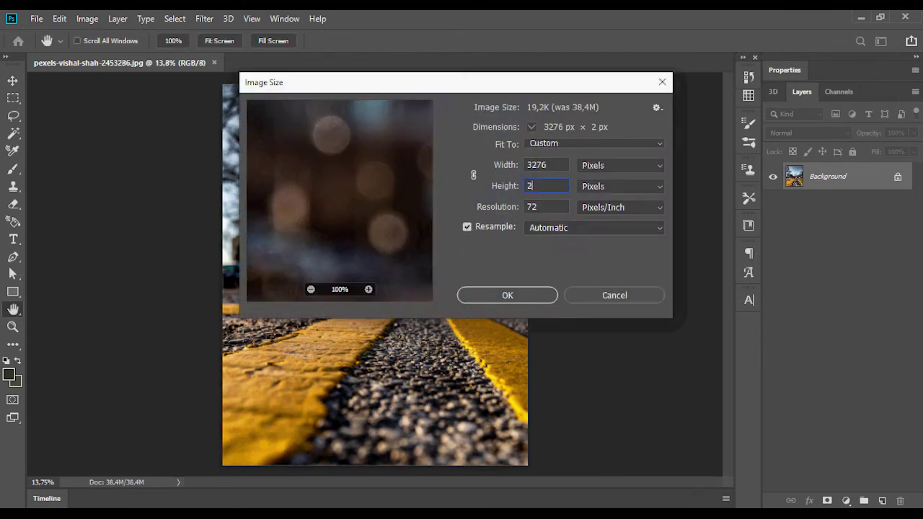
type("500")
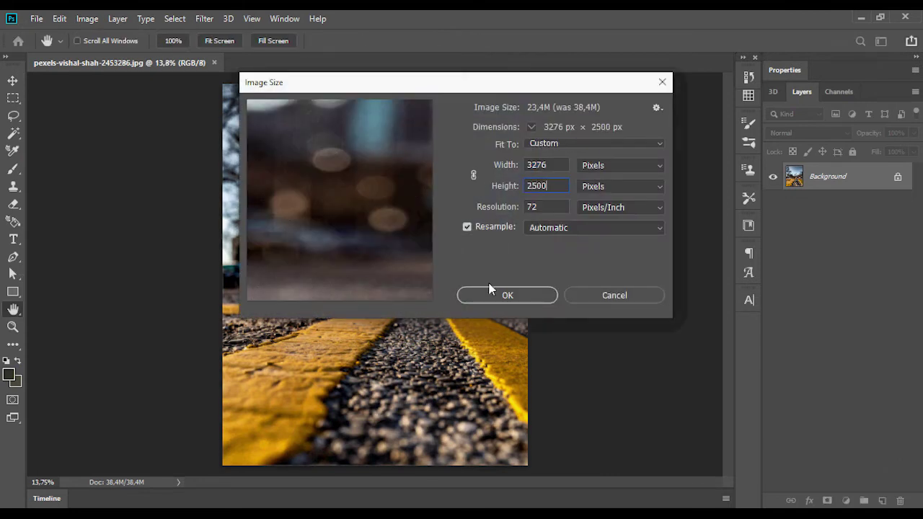
left_click(526, 293)
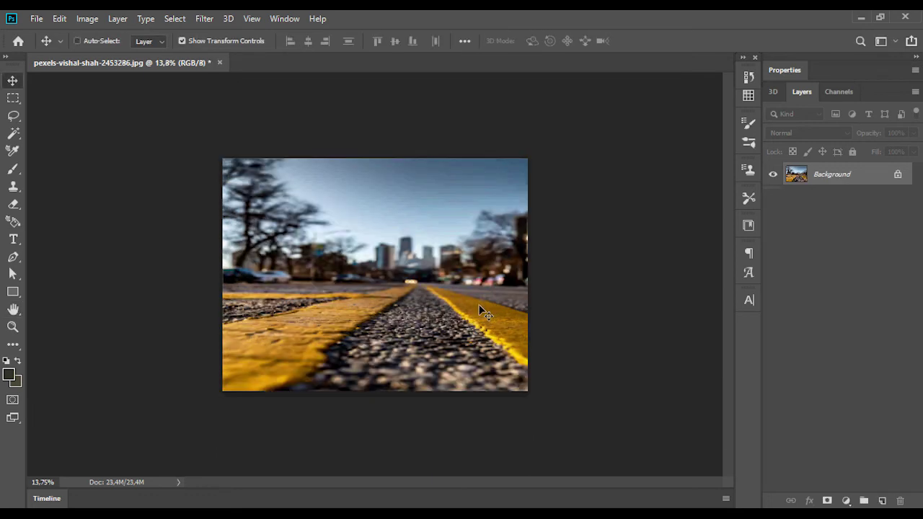
key("ctrl+z")
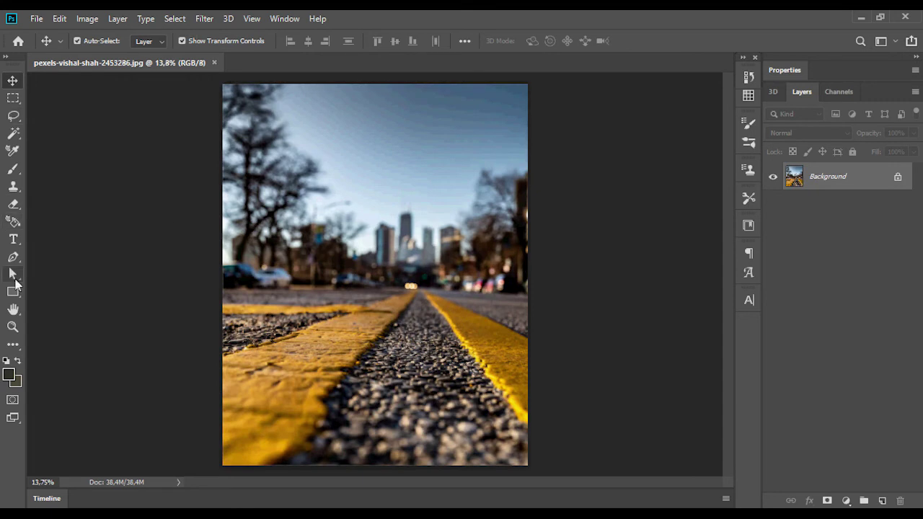
- Add a TAXI text layer on the road
left_click(13, 239)
left_click(324, 353)
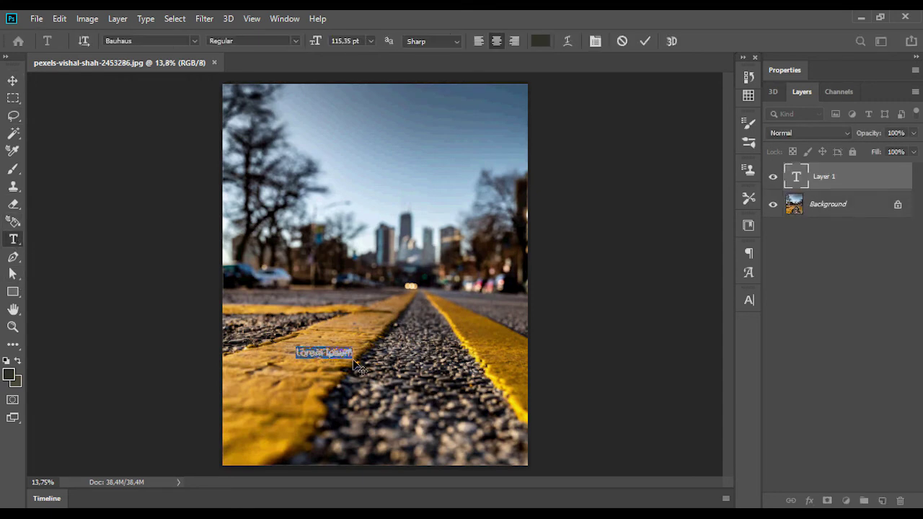
key("BackSpace")
type("TAXI")
left_click(643, 41)
left_click(748, 300)
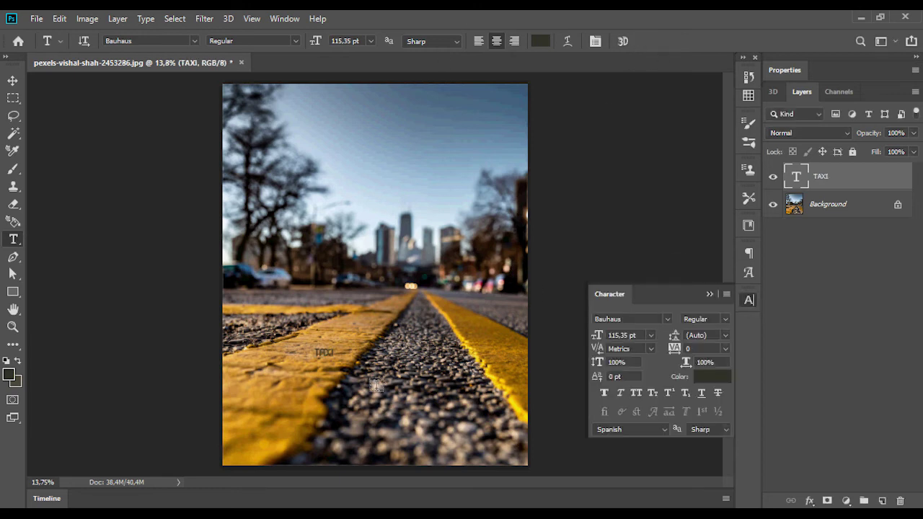
- Scale TAXI up to about 1069.84 pt and move it to mid-image on the road
left_click(13, 80)
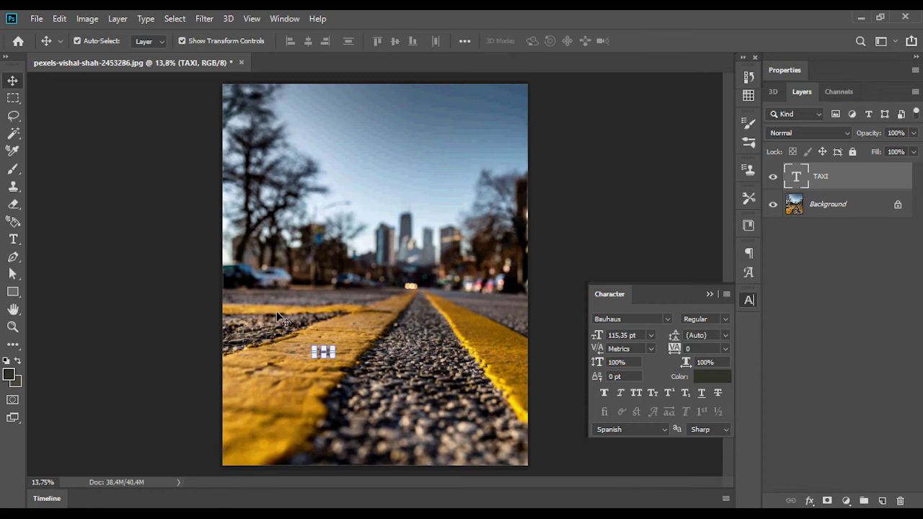
left_click_drag(336, 358, 492, 463)
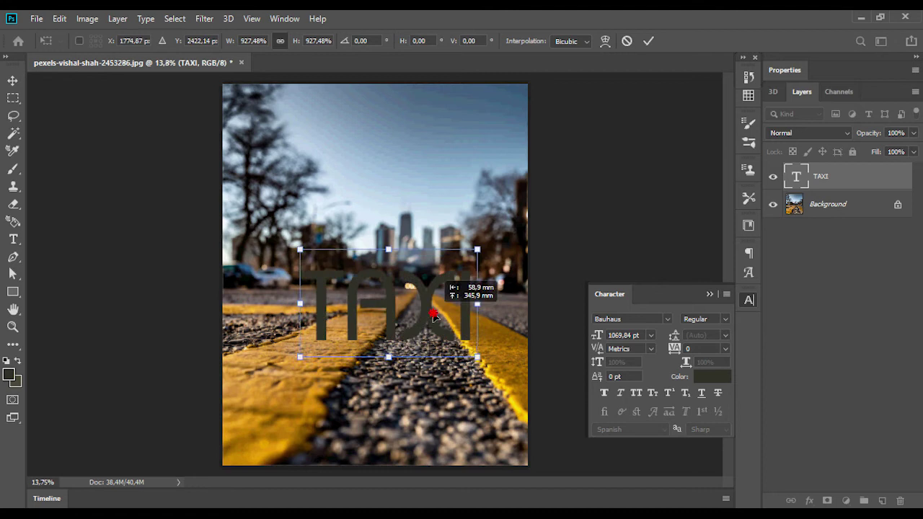
left_click_drag(448, 413, 430, 316)
left_click(647, 41)
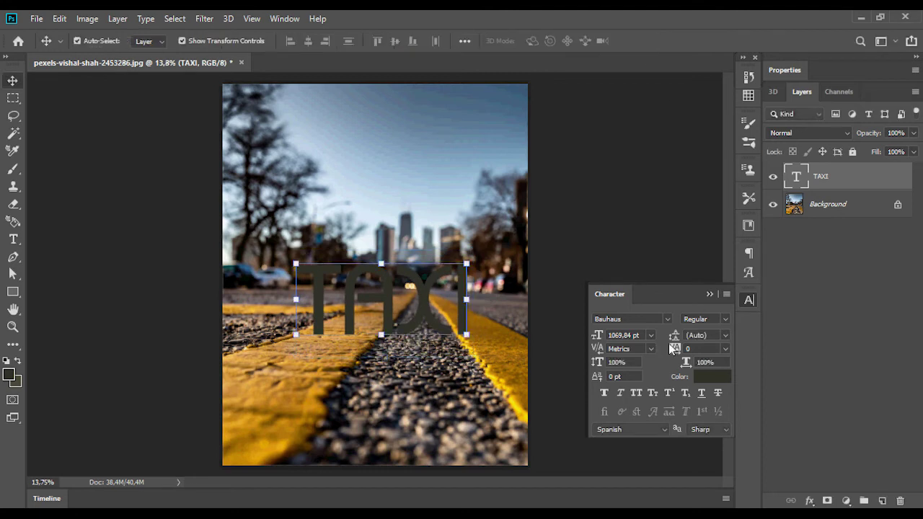
- Set the TAXI text colour to 000000 and browse the font list to choose Muro
left_click(718, 381)
type("000000")
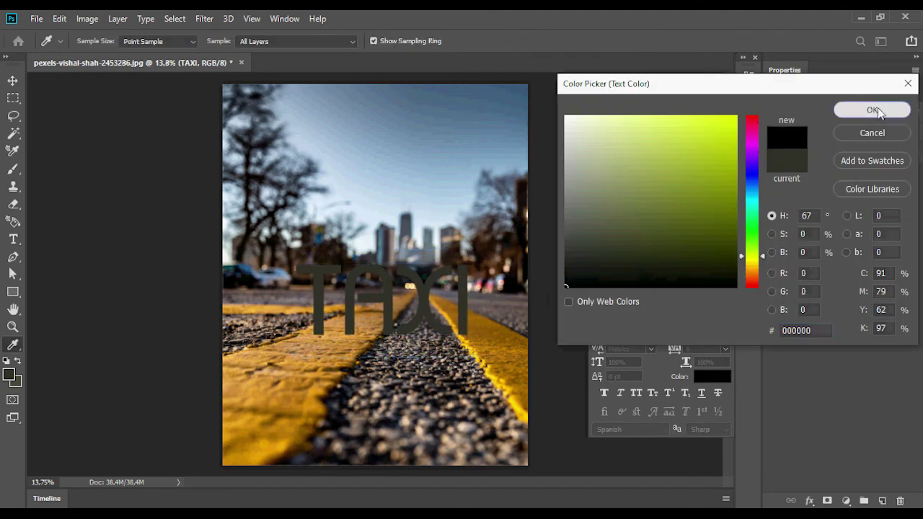
left_click(871, 109)
left_click(667, 319)
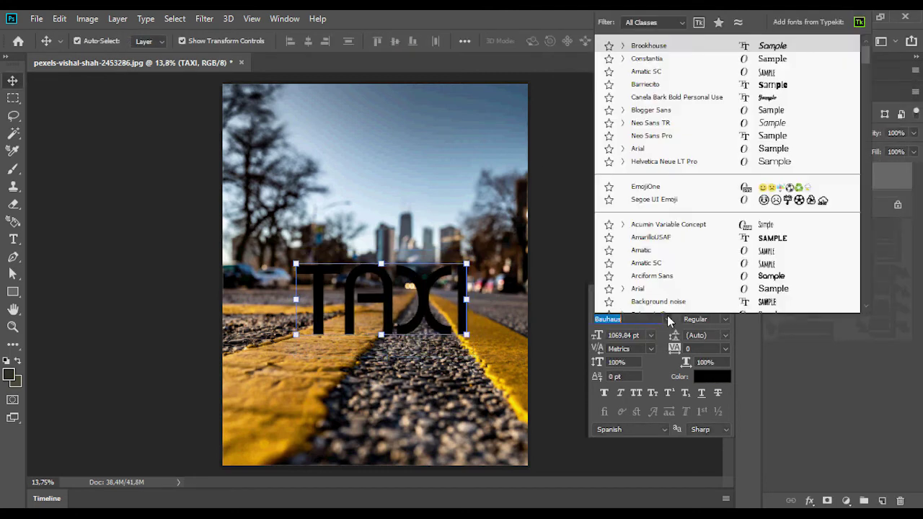
key("Up")
key("Up")
key("Up")
key("Up")
key("Up")
key("Up")
key("Up")
key("Down")
key("Down")
key("Down")
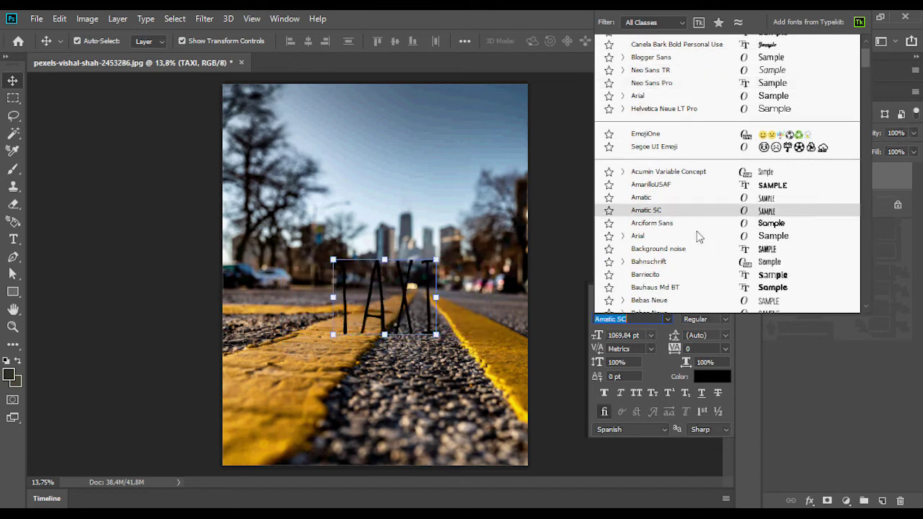
key("Down")
key("Down")
key("Down")
key("Down")
key("Down")
key("Down")
key("Up")
key("Up")
key("Up")
key("Up")
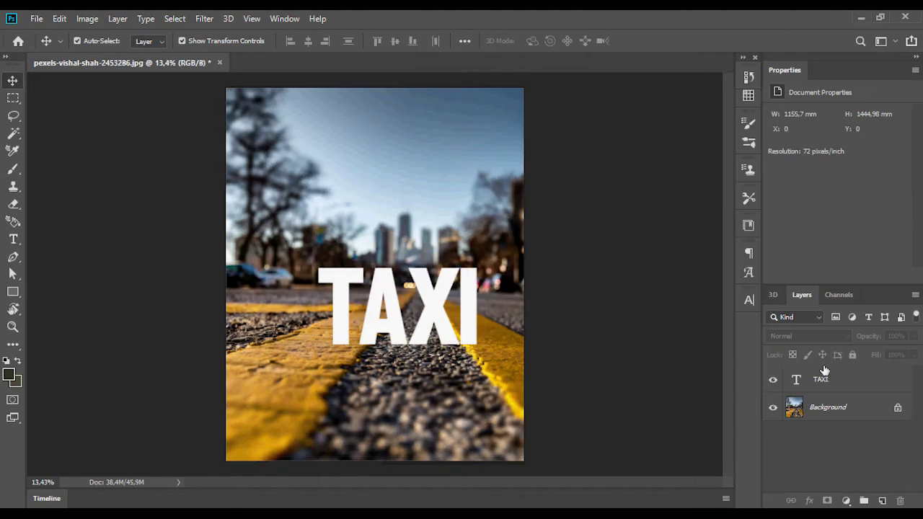
- Reselect the TAXI layer and confirm its text colour as black
left_click(822, 379)
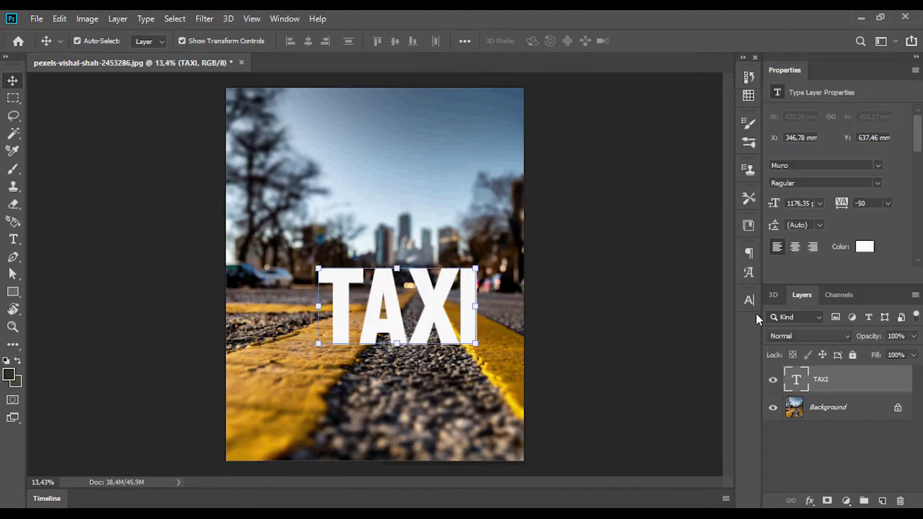
left_click(749, 272)
left_click(711, 377)
left_click(566, 286)
left_click(887, 116)
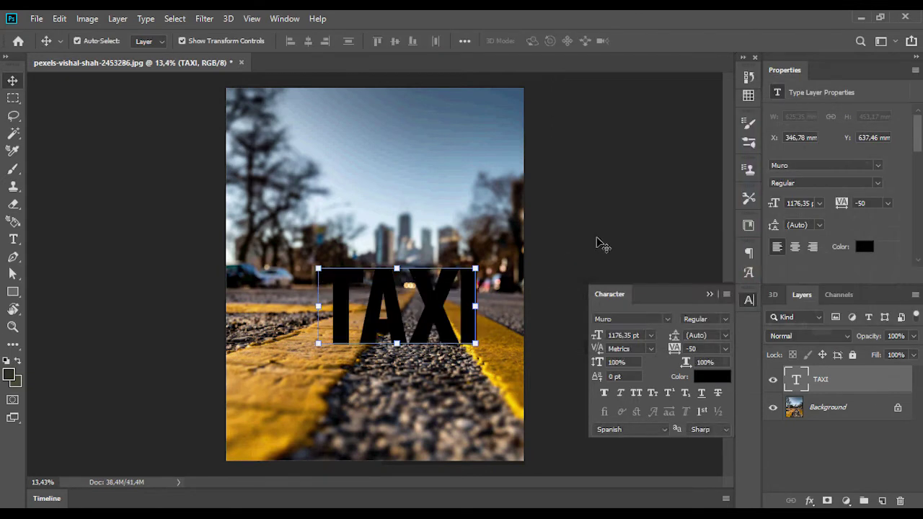
left_click(713, 291)
- Convert TAXI into a 3D extrusion and orbit the camera to view it lower
left_click(228, 18)
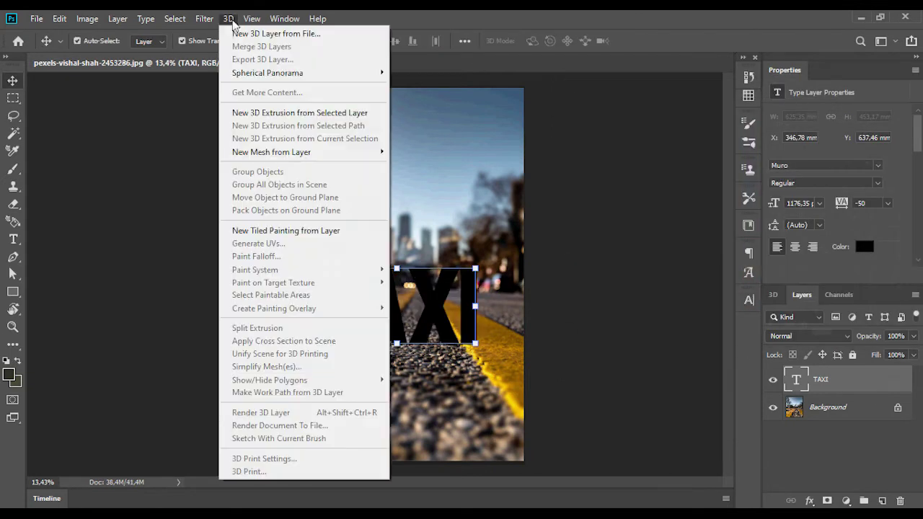
left_click(245, 109)
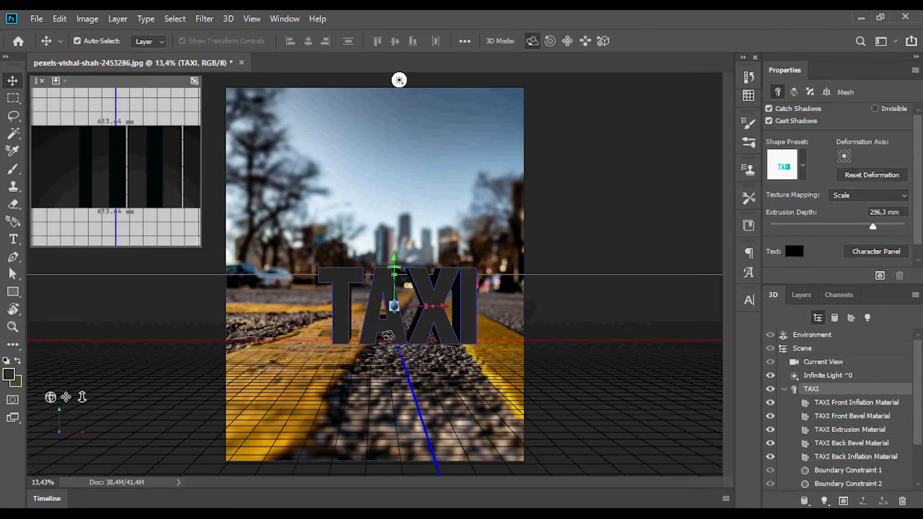
mouse_move(420, 415)
left_mouse_down()
mouse_move(412, 418)
mouse_move(425, 420)
left_mouse_up()
left_click(427, 453)
left_click_drag(425, 447, 422, 444)
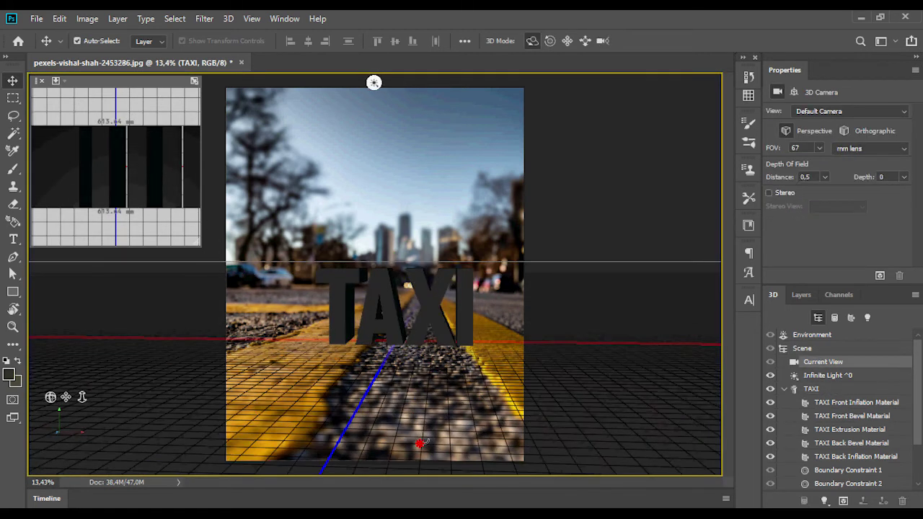
- Apply a new shape preset to the TAXI mesh and deepen its extrusion to 192.19 mm
left_click(832, 393)
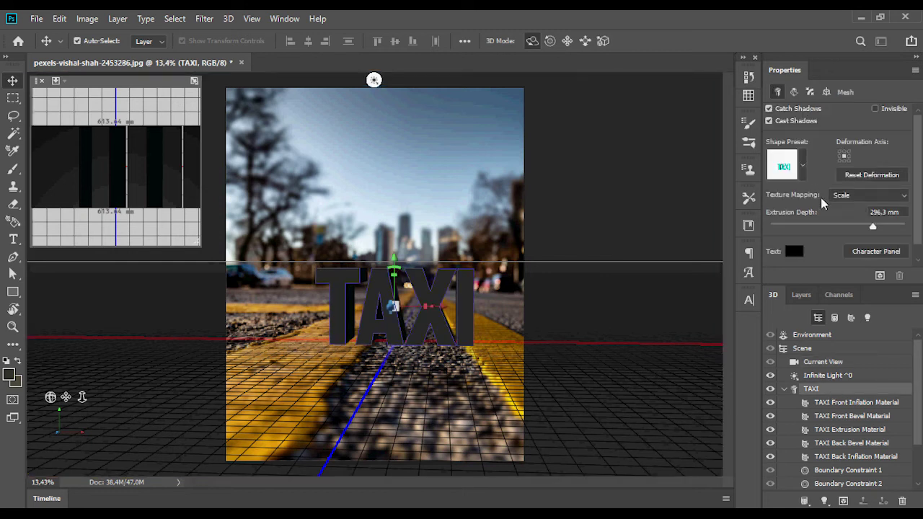
left_click(803, 167)
double_click(767, 256)
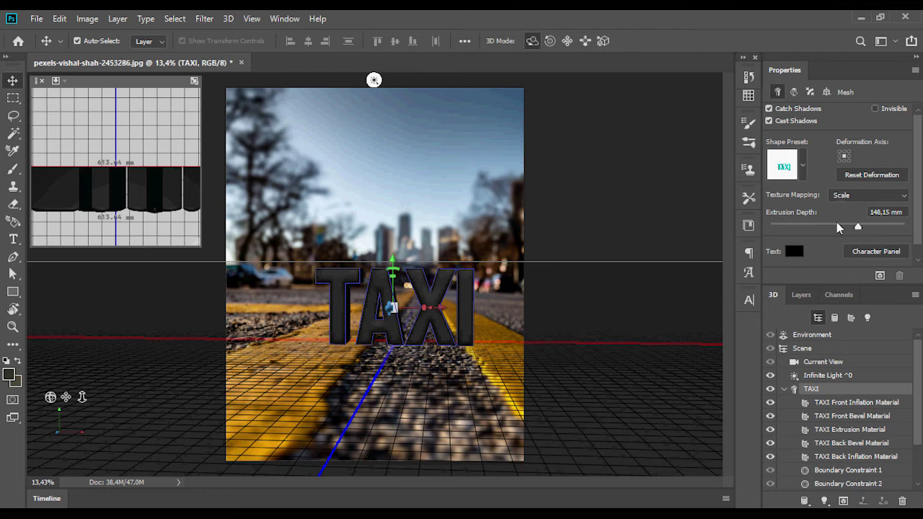
left_click_drag(858, 227, 861, 226)
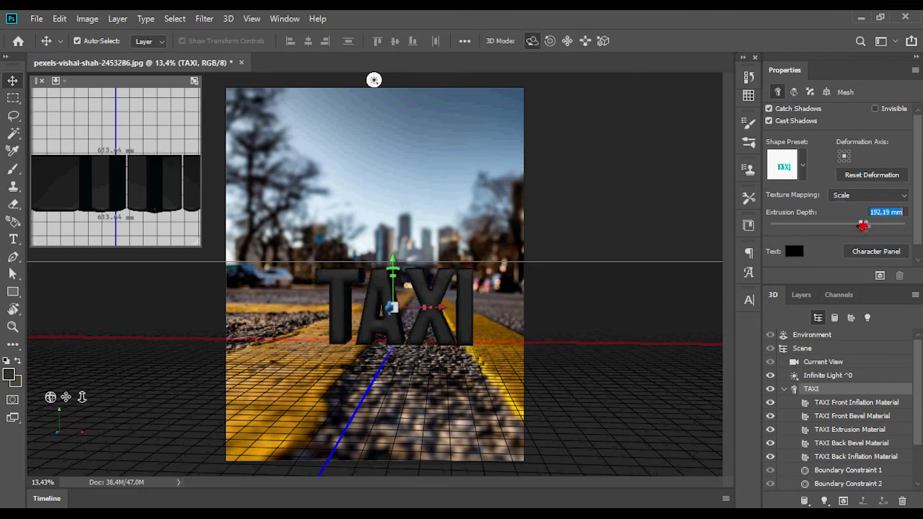
- Give all five TAXI materials 28% shine, 67% reflection and 3% roughness
left_click(826, 404)
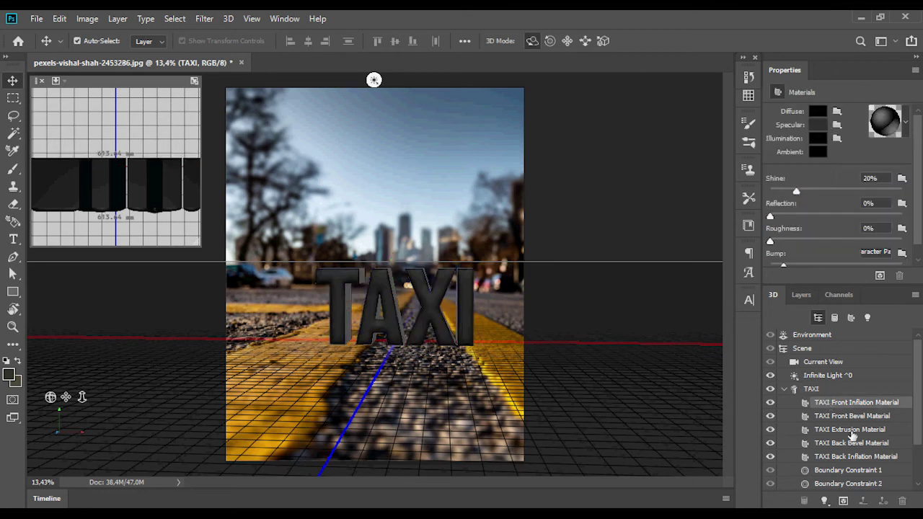
left_click(851, 457, "shift")
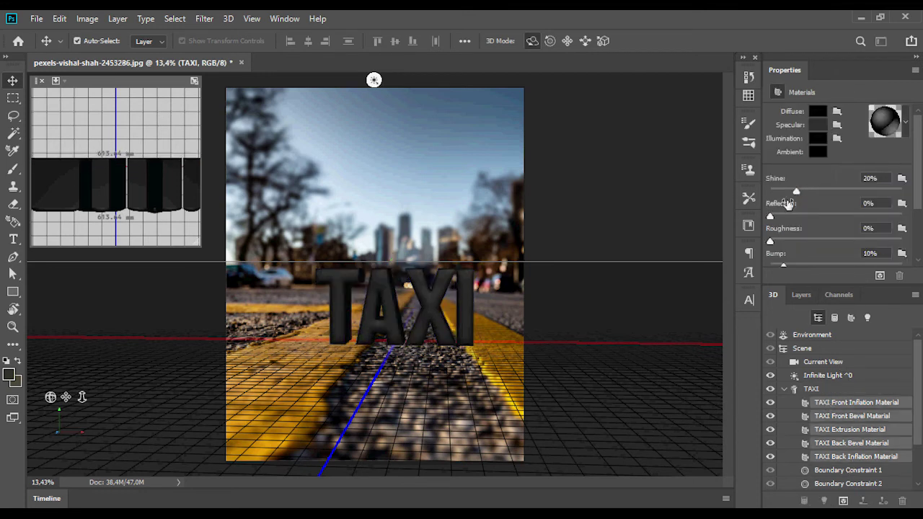
left_click_drag(770, 217, 858, 216)
left_click_drag(796, 191, 810, 193)
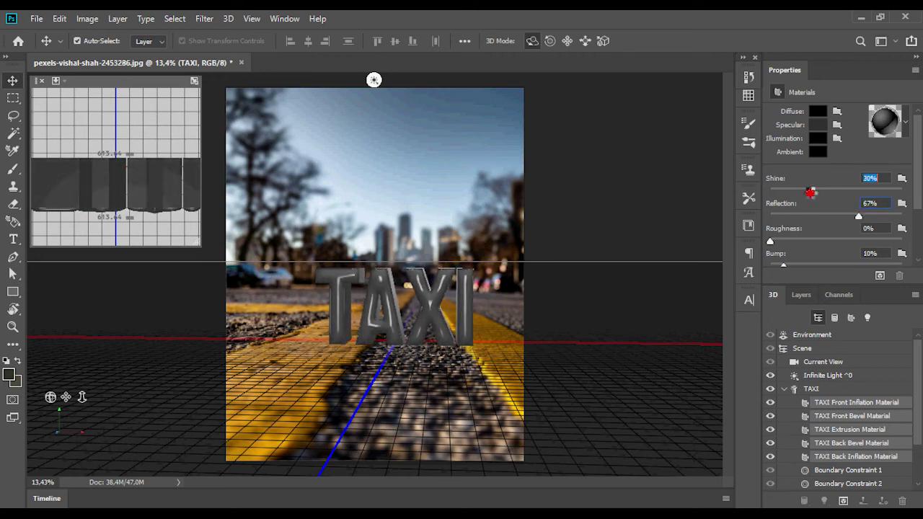
left_click_drag(770, 241, 801, 243)
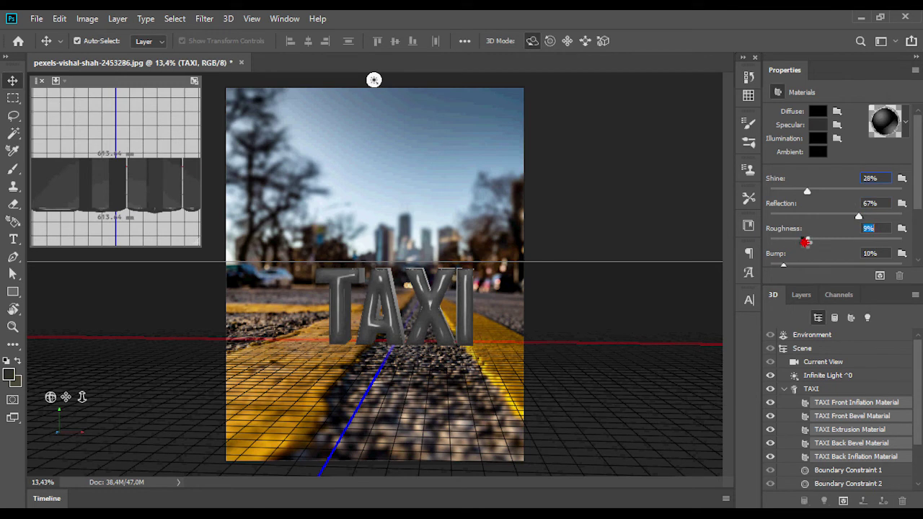
key("Down")
- Aim the infinite light from the upper left and raise its intensity to 203%
left_click(845, 385)
left_click(846, 376)
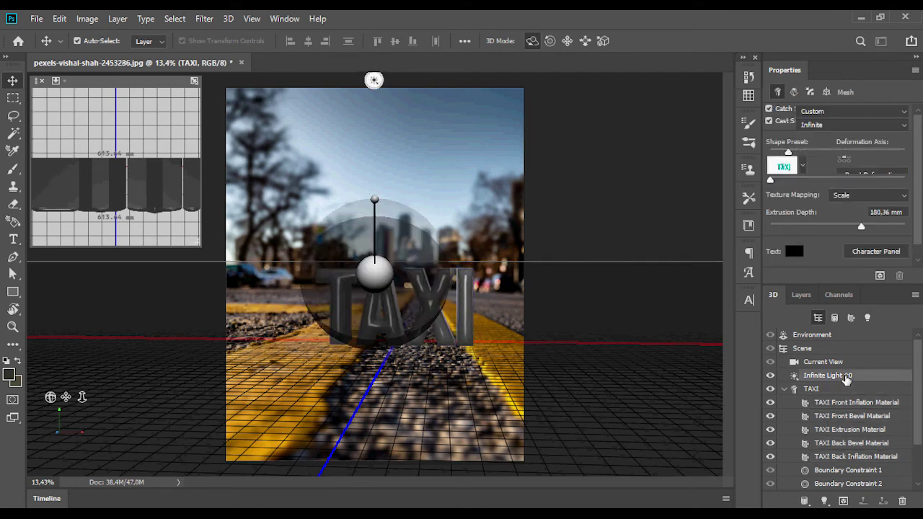
left_click_drag(374, 199, 303, 228)
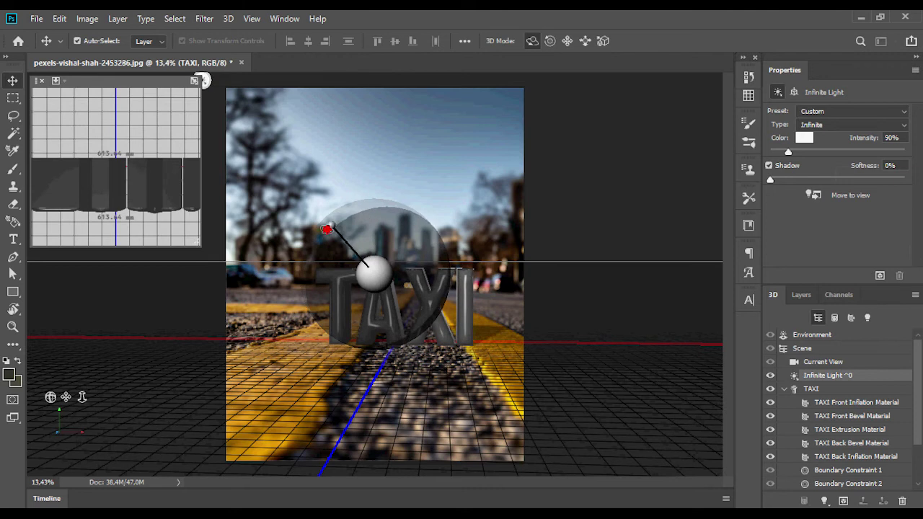
left_click_drag(787, 152, 801, 152)
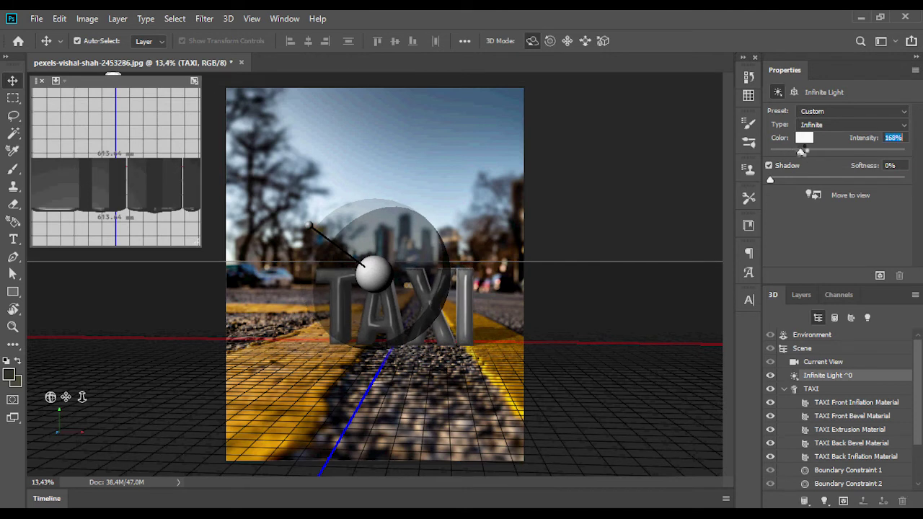
left_click(817, 350)
- Replace the environment light image with the road photo
left_click(811, 335)
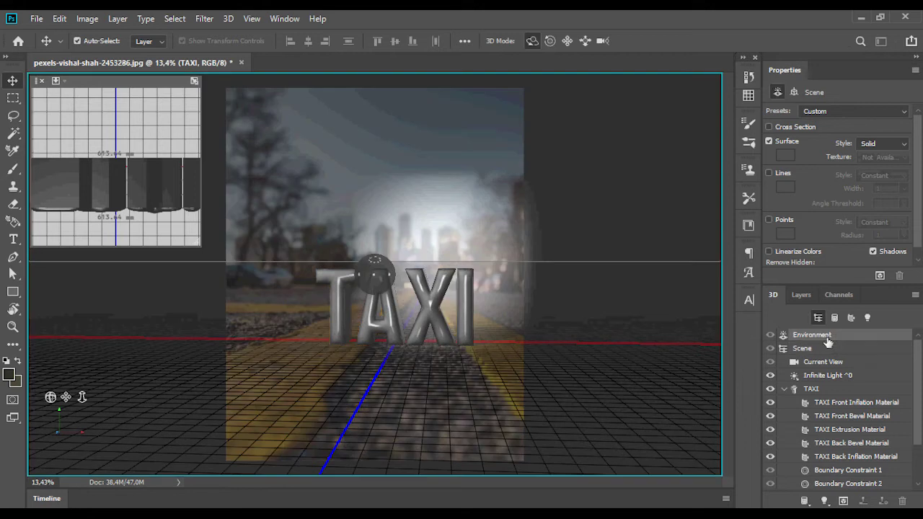
left_click(818, 144)
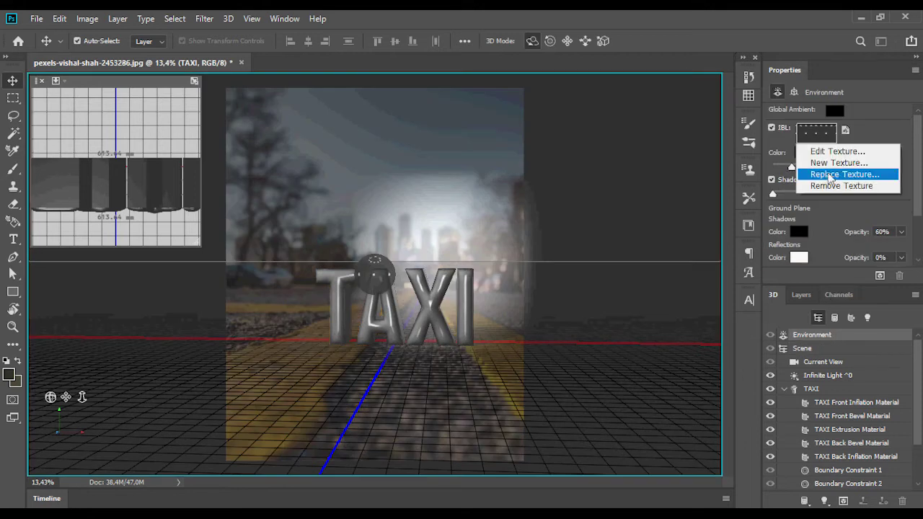
left_click(846, 186)
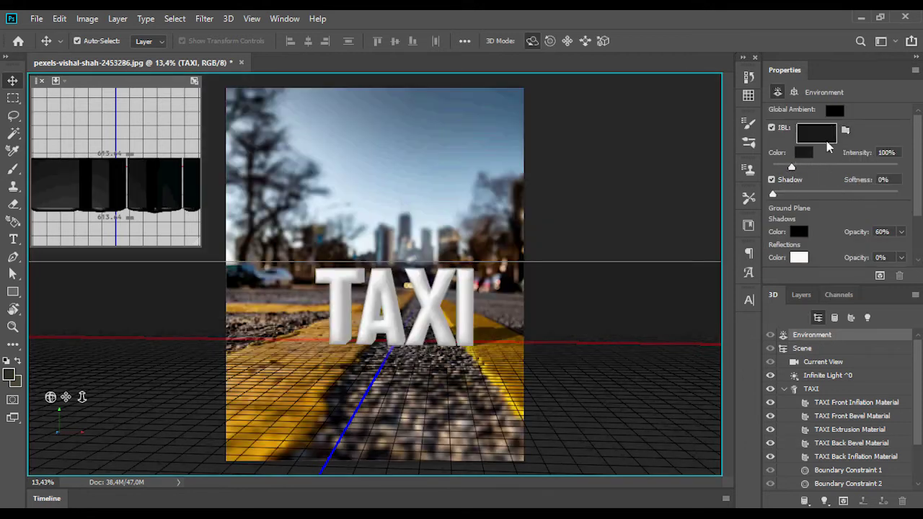
left_click(819, 137)
left_click(862, 155)
double_click(373, 208)
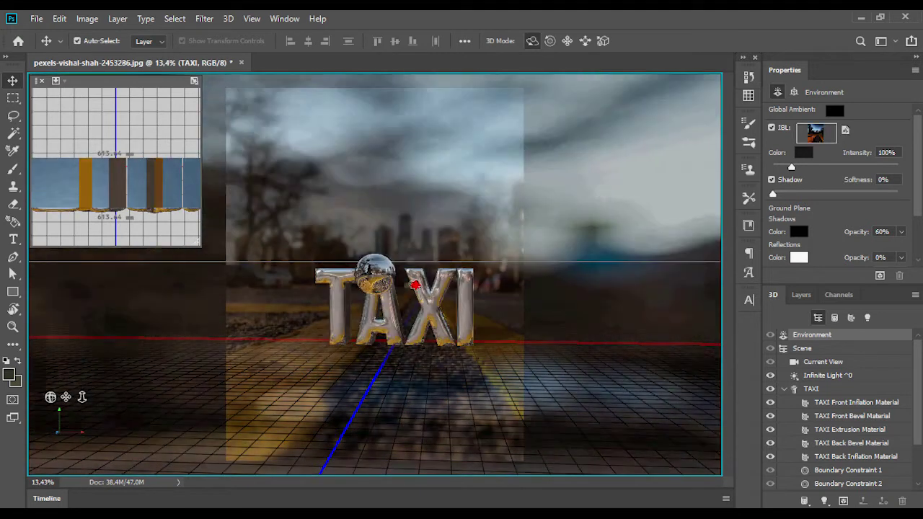
- Rotate the environment image and set it to 153% intensity with 6% softness
mouse_move(415, 285)
left_mouse_down()
mouse_move(475, 276)
mouse_move(304, 262)
mouse_move(363, 264)
mouse_move(299, 313)
mouse_move(370, 289)
mouse_move(309, 264)
mouse_move(327, 274)
mouse_move(366, 257)
mouse_move(313, 266)
mouse_move(396, 346)
mouse_move(383, 312)
mouse_move(449, 324)
mouse_move(438, 310)
left_mouse_up()
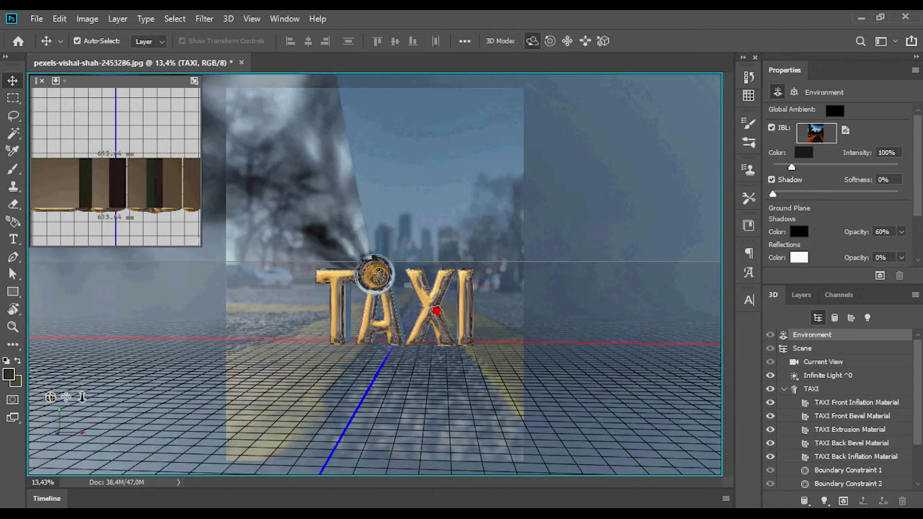
mouse_move(791, 167)
left_mouse_down()
mouse_move(799, 165)
mouse_move(780, 194)
left_mouse_up()
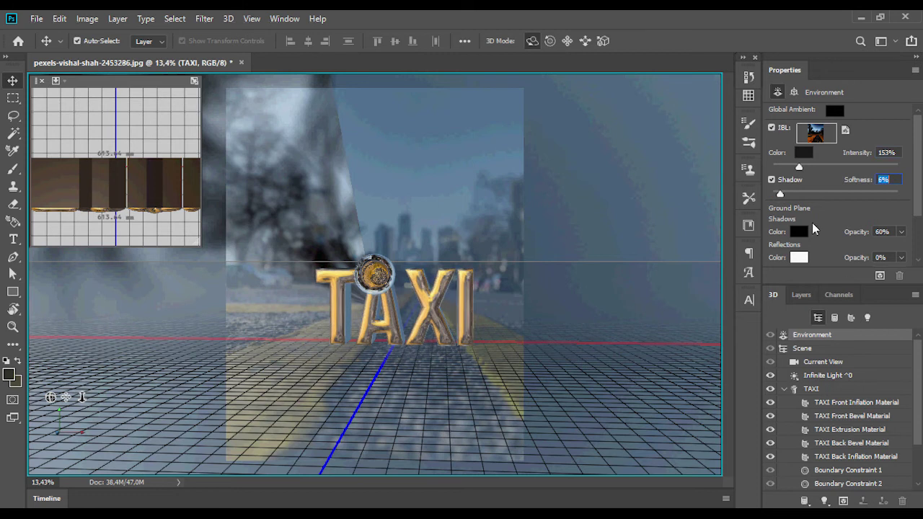
left_click(802, 348)
- Rotate the environment lighting so the TAXI letters get silvery faces with golden edges
scroll(414, 303, "up", 3)
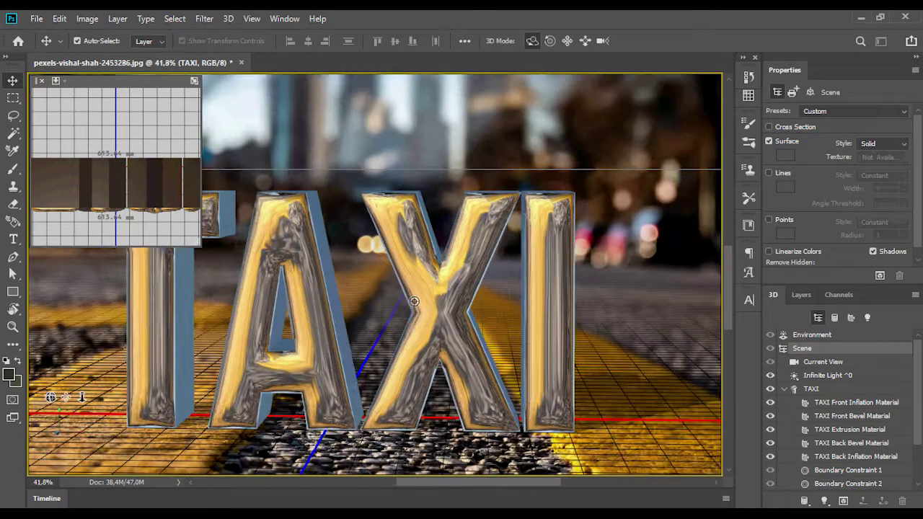
scroll(414, 304, "down", 1)
left_click(812, 334)
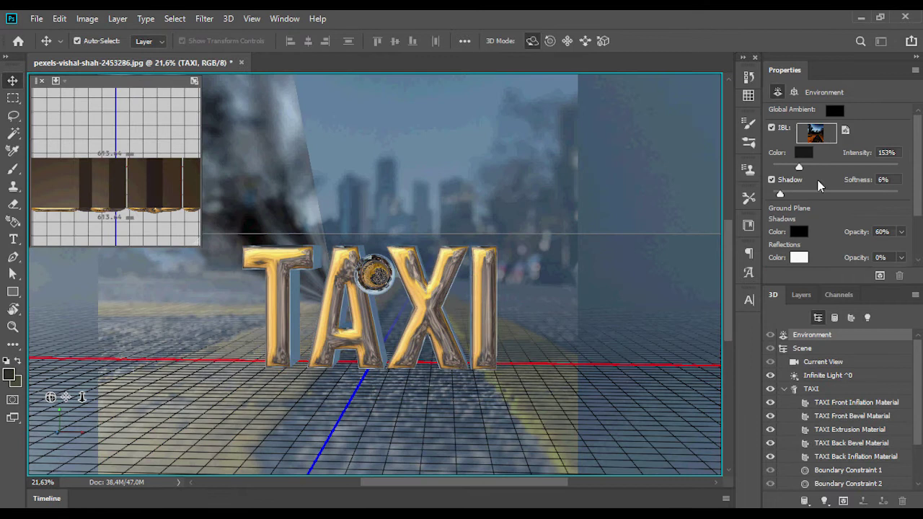
mouse_move(428, 316)
left_mouse_down()
mouse_move(438, 307)
mouse_move(385, 263)
mouse_move(516, 267)
mouse_move(416, 311)
mouse_move(442, 313)
mouse_move(447, 290)
mouse_move(461, 295)
mouse_move(471, 208)
mouse_move(442, 319)
mouse_move(455, 288)
mouse_move(494, 298)
left_mouse_up()
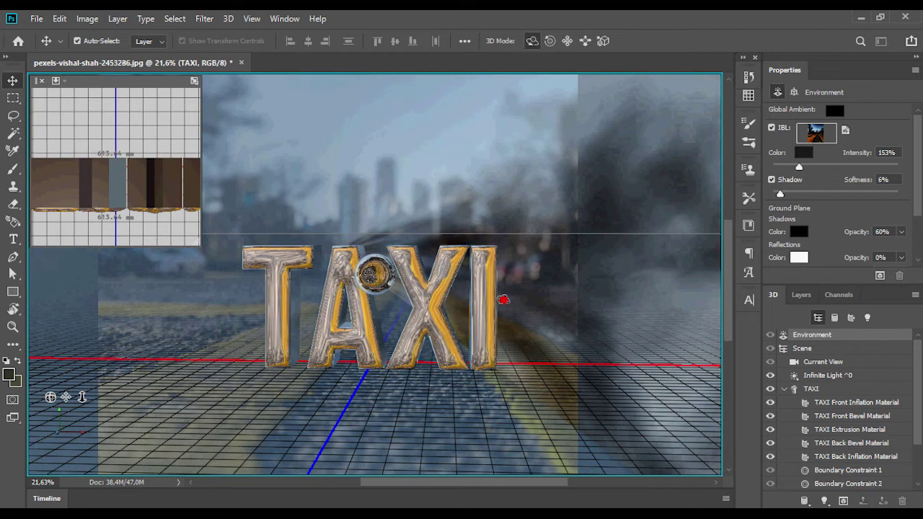
left_click(825, 362)
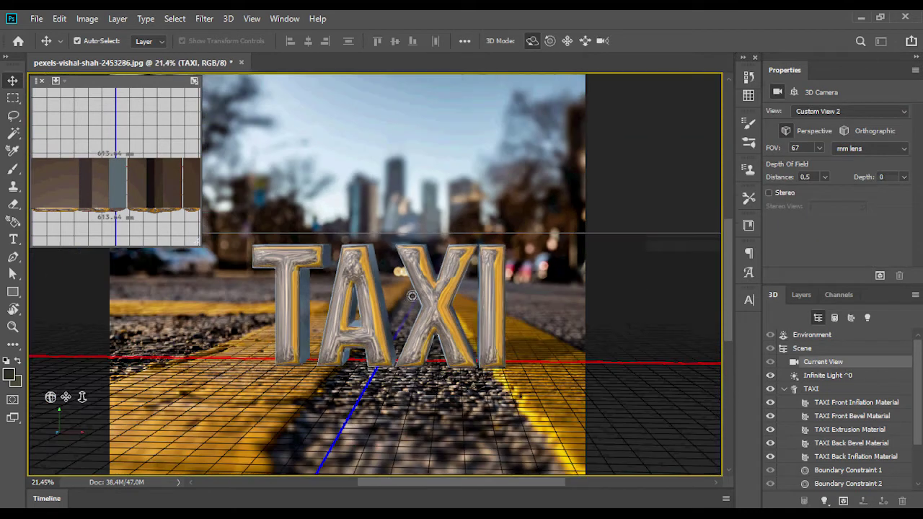
- Set all five TAXI materials to 45% shine and 65% reflection
left_click(836, 405)
left_click(848, 459, "shift")
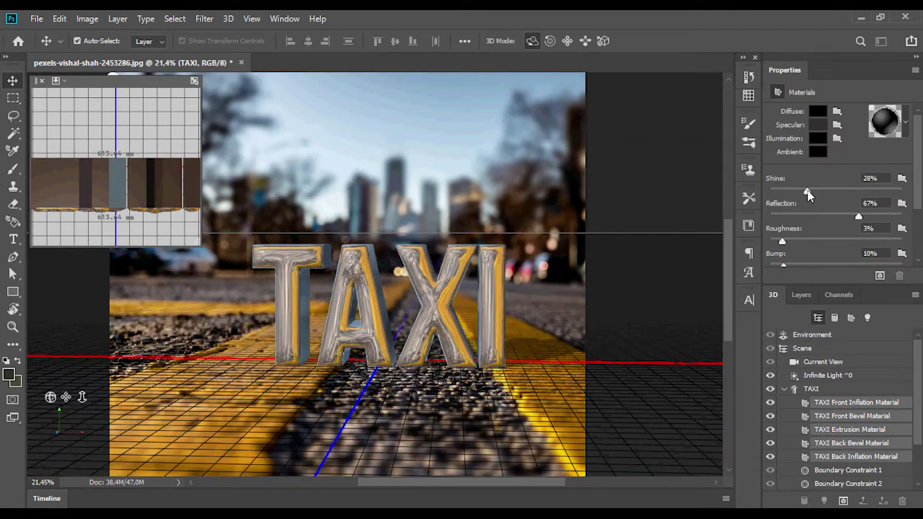
mouse_move(807, 193)
left_mouse_down()
mouse_move(827, 190)
mouse_move(866, 216)
left_mouse_up()
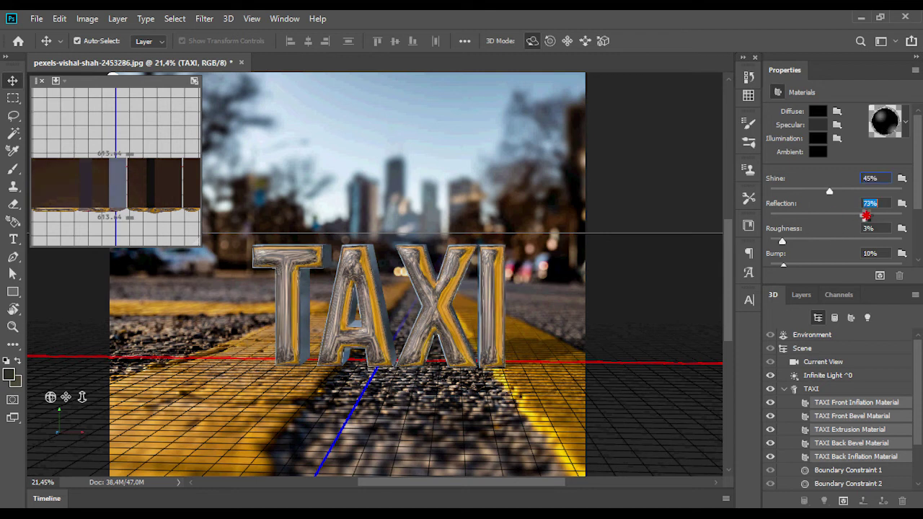
- Raise the infinite light's angle and brighten it to 503%
left_click(823, 351)
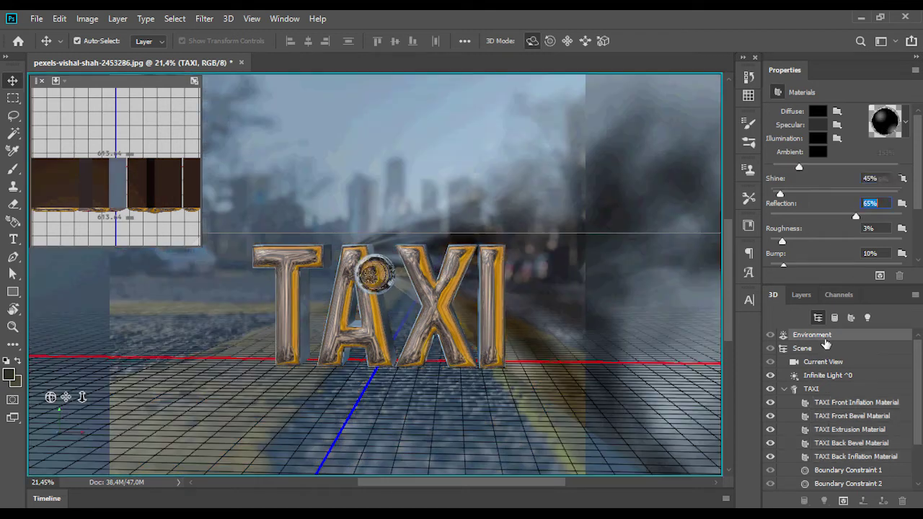
left_click(825, 362)
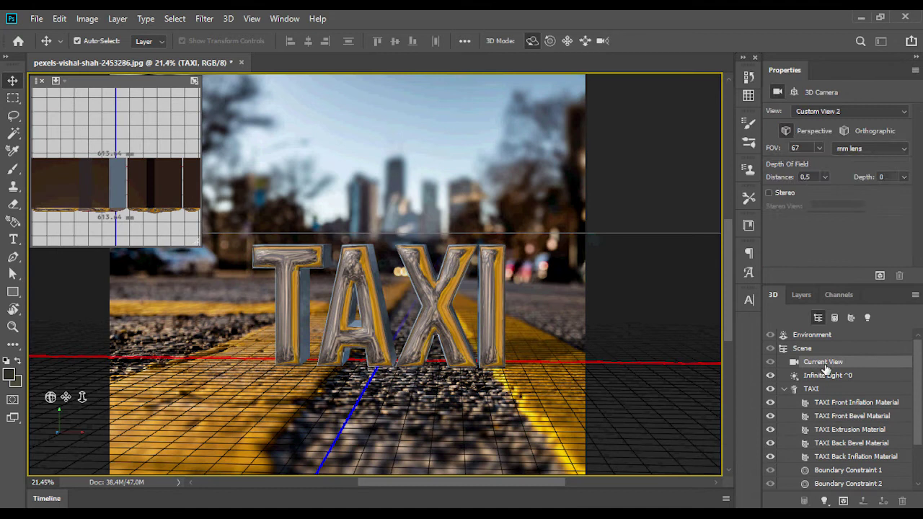
left_click_drag(310, 237, 309, 222)
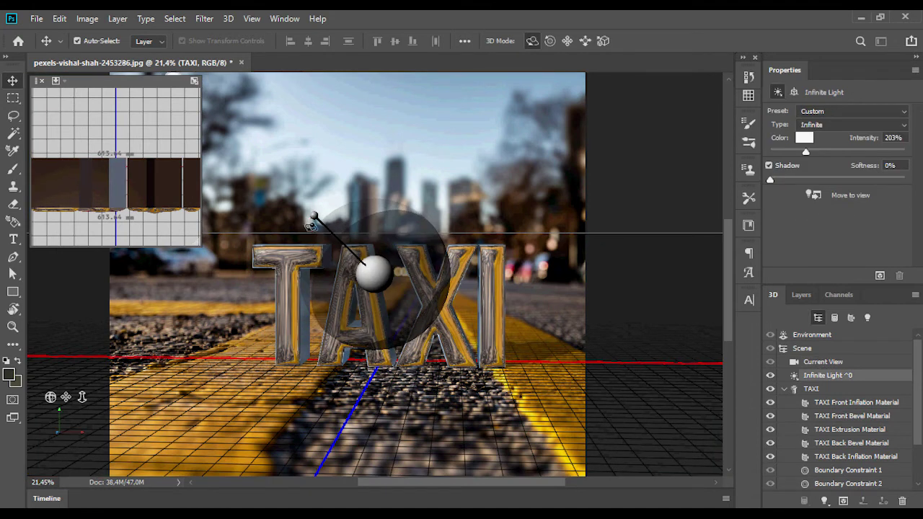
left_click_drag(804, 151, 852, 152)
- Rotate the environment image for golden letter reflections, then reselect the front inflation material
left_click(814, 337)
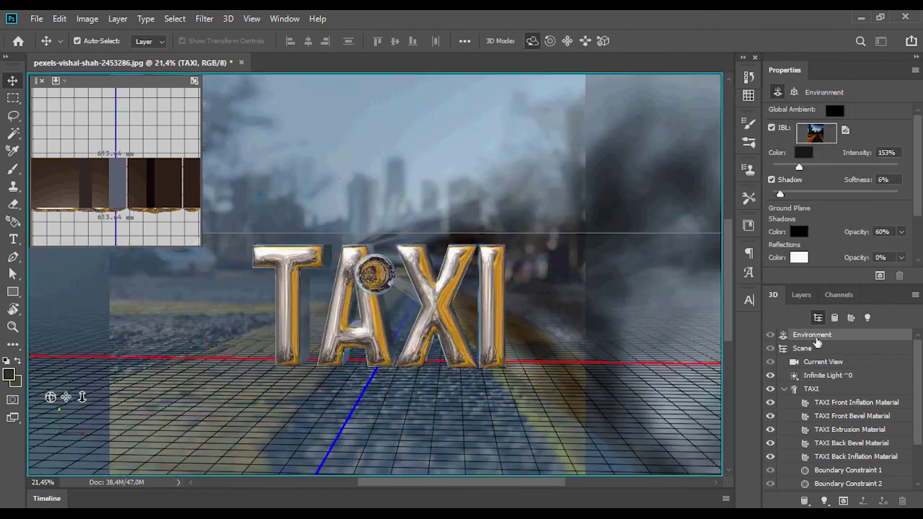
mouse_move(441, 295)
left_mouse_down()
mouse_move(545, 309)
mouse_move(587, 293)
left_mouse_up()
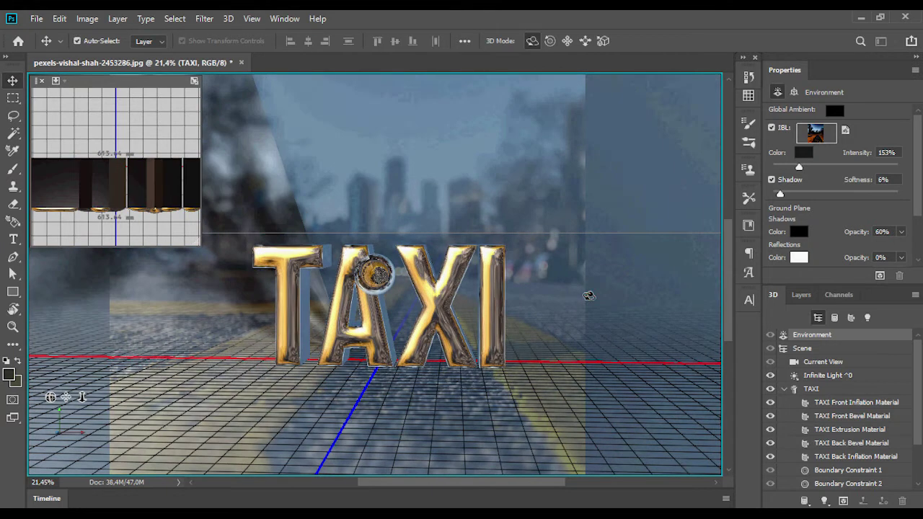
left_click(836, 353)
left_click(854, 403)
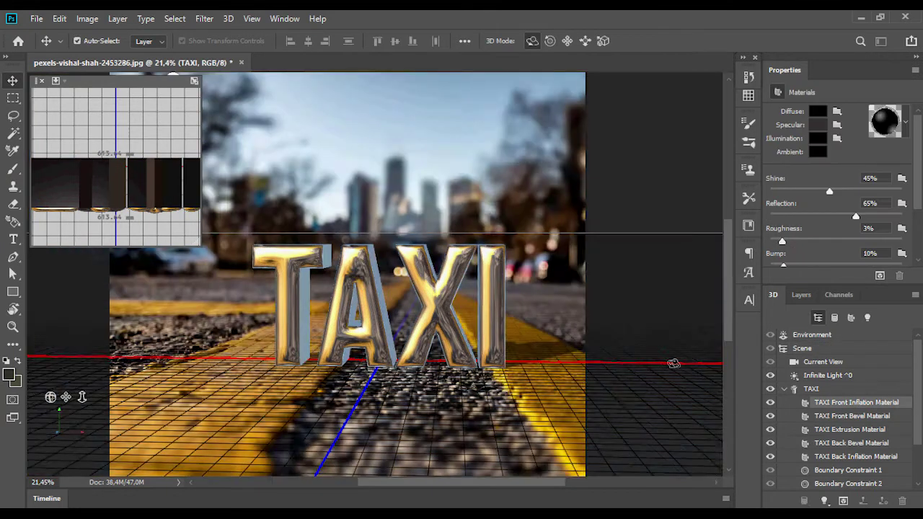
scroll(436, 331, "down", 3)
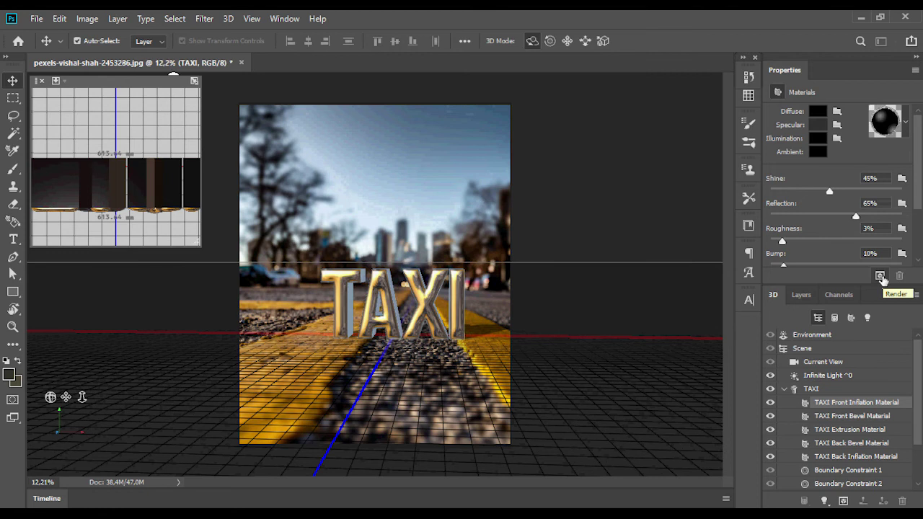
- Convert the TAXI layer to a smart object
left_click(801, 294)
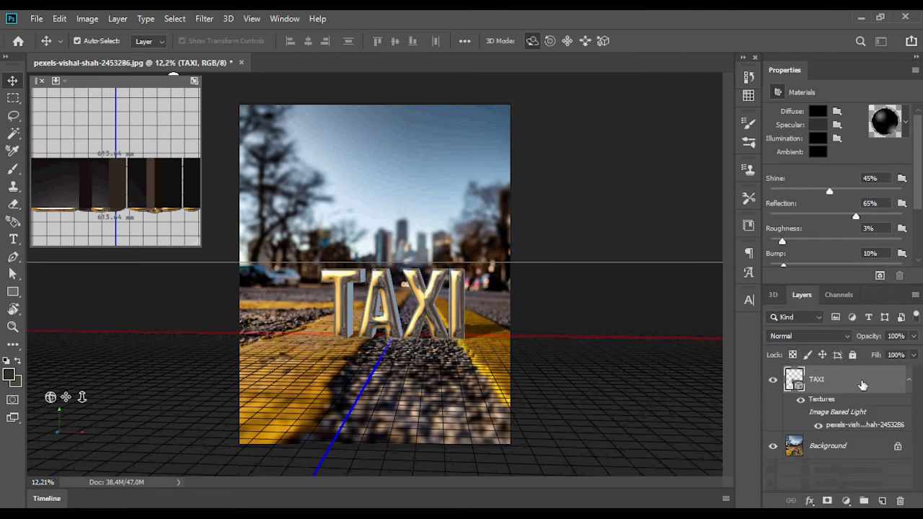
right_click(861, 385)
left_click(848, 281)
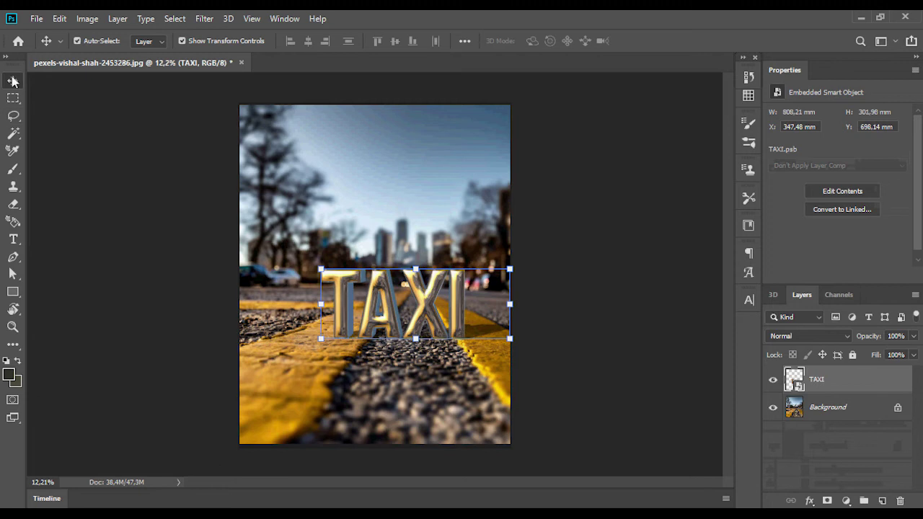
- Nudge TAXI slightly lower on the road to Y 722.48 mm
scroll(410, 289, "up", 3)
left_click(430, 328)
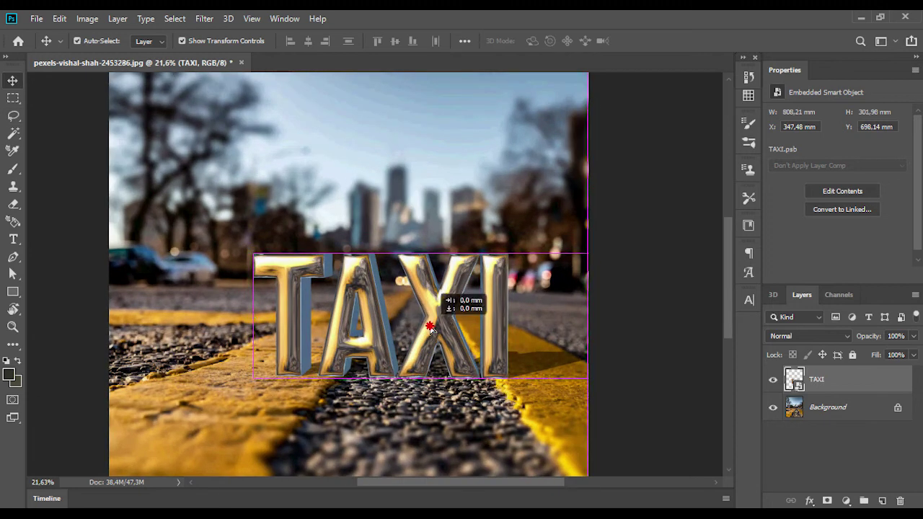
left_click_drag(431, 328, 431, 339)
left_click(634, 314)
scroll(493, 322, "down", 1)
left_click(364, 297)
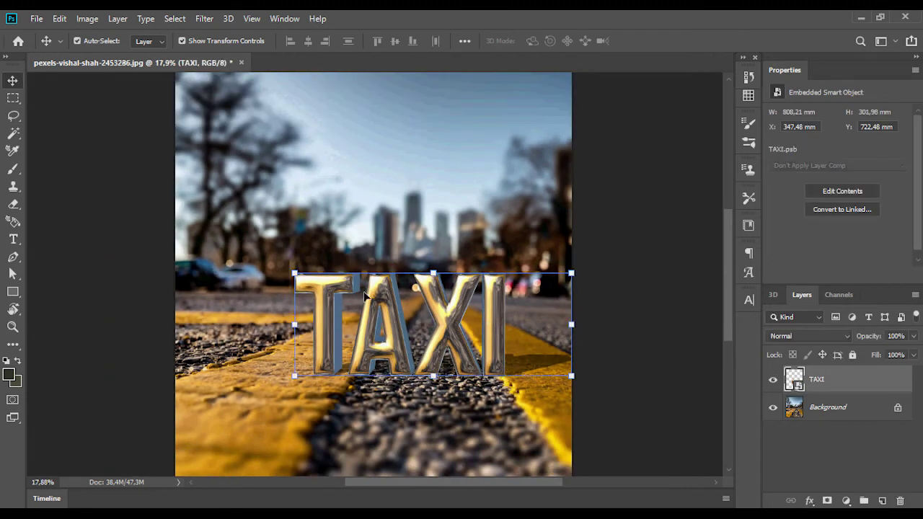
- Add a new Layer 1 above TAXI and pick the Hard Round brush
left_click(881, 500)
key("b")
right_click(395, 217)
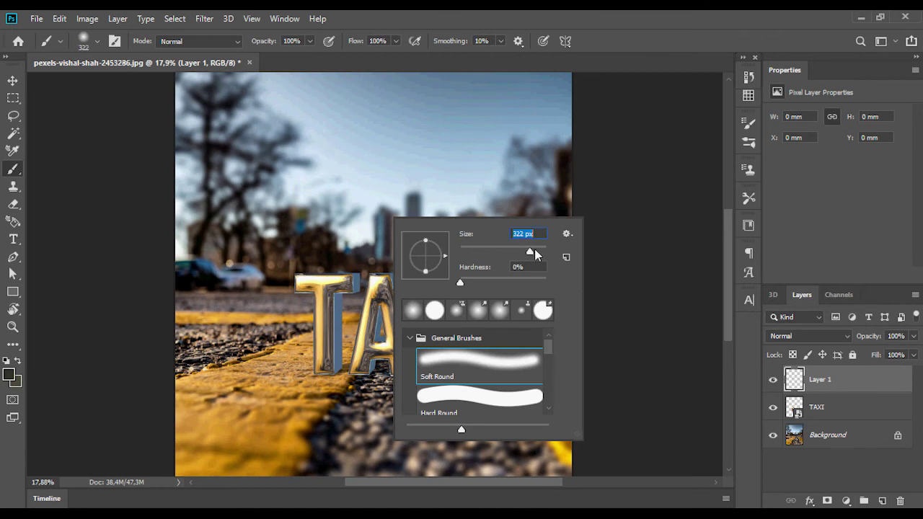
type("432")
left_click(324, 166)
right_click(319, 154)
left_click(407, 352)
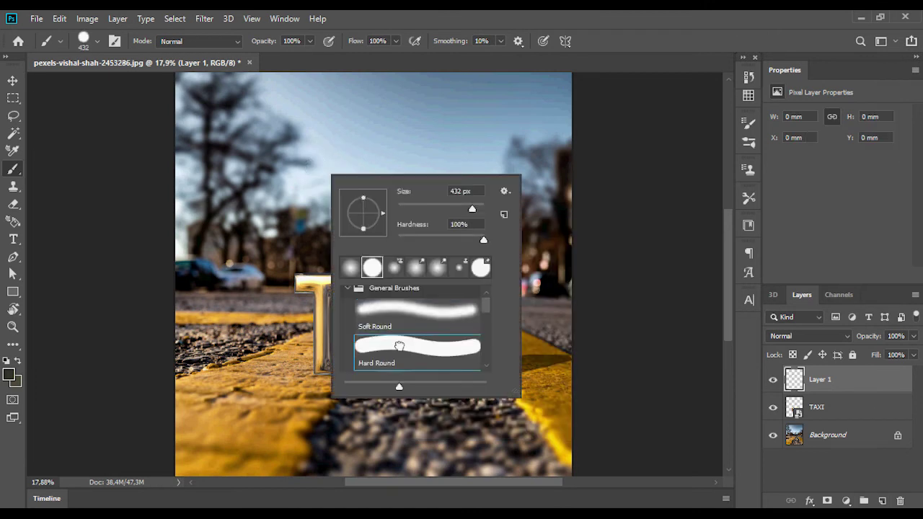
key("Return")
key("ctrl+z")
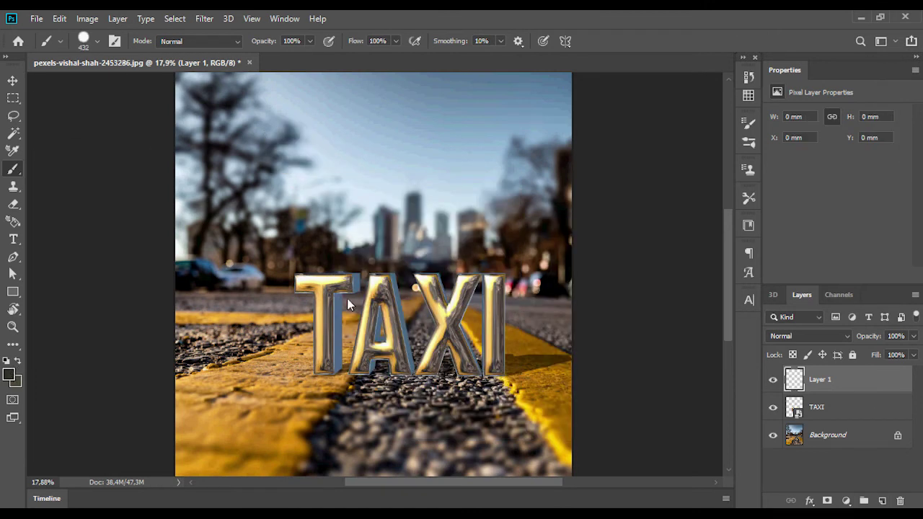
- Set a dark foreground colour and paint one Soft Round dab near the centre
left_click(8, 374)
left_click(869, 110)
right_click(354, 193)
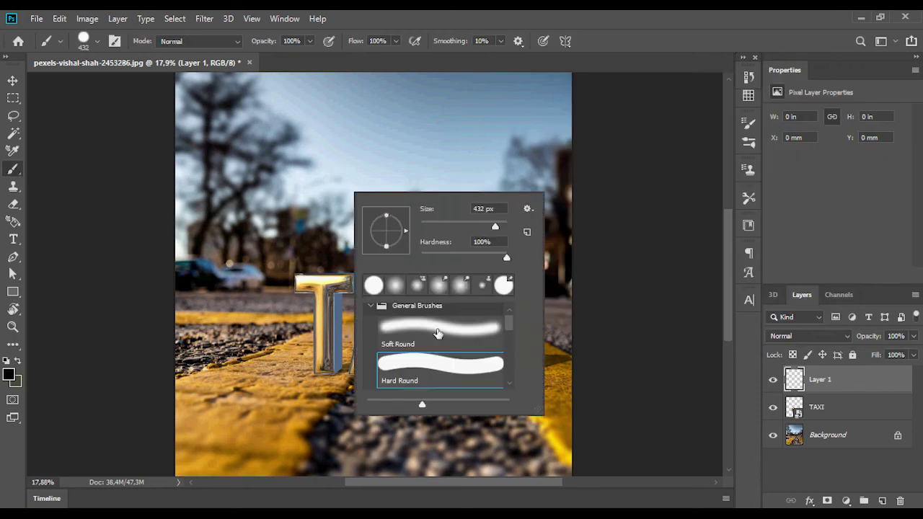
left_click(437, 333)
left_click(290, 137)
key("ctrl+z")
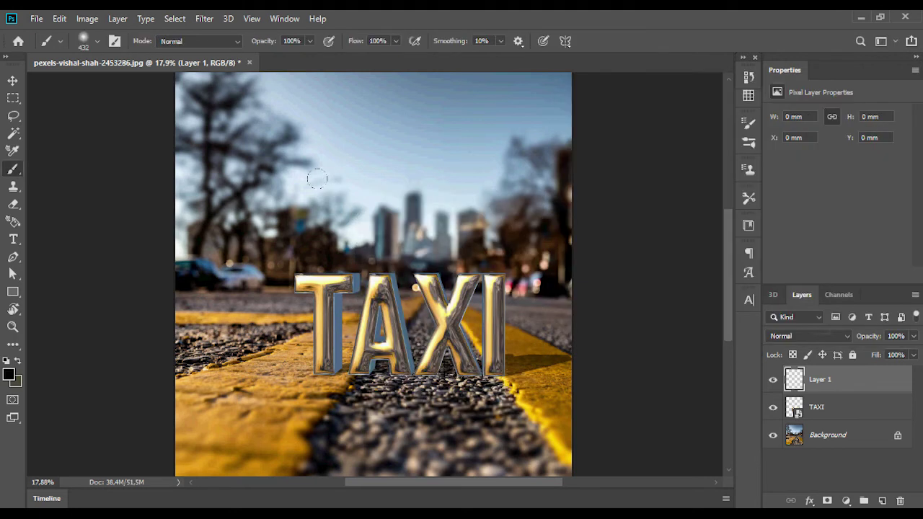
left_click(325, 184)
- Cancel a Lens Flare preview, undo the soft dab, and paint a hard black circle
left_click(204, 18)
mouse_move(217, 236)
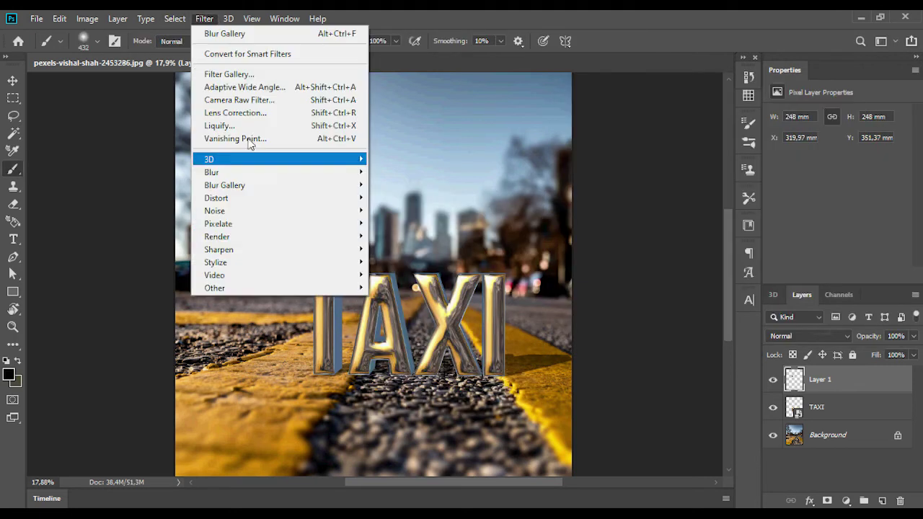
left_click(407, 321)
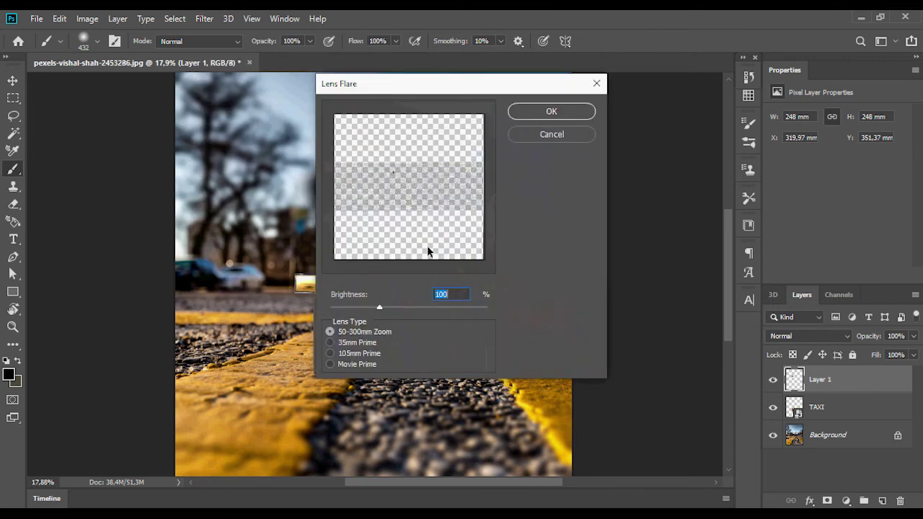
left_click(550, 137)
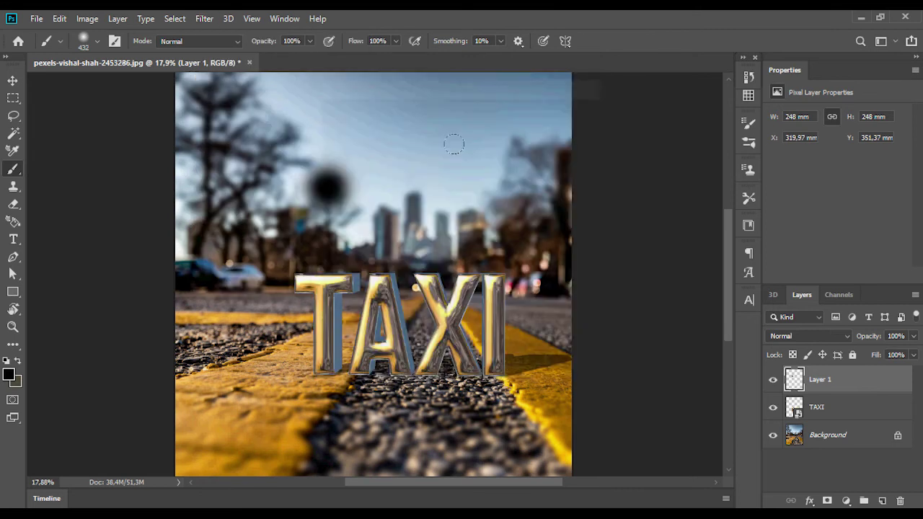
key("ctrl+z")
key("ctrl+z")
key("ctrl+shift+z")
right_click(296, 237)
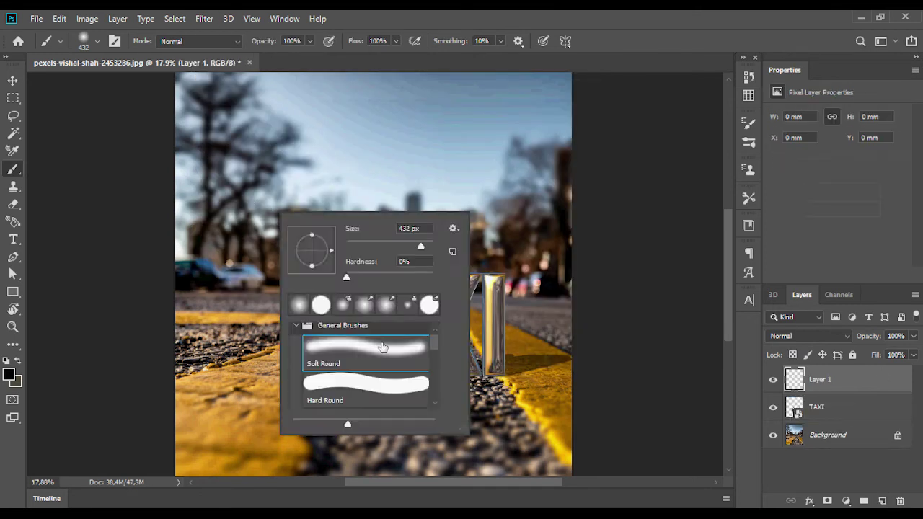
double_click(390, 388)
left_click(335, 179)
- Render a 105mm Prime lens flare at 86% brightness onto the black circle
left_click(204, 18)
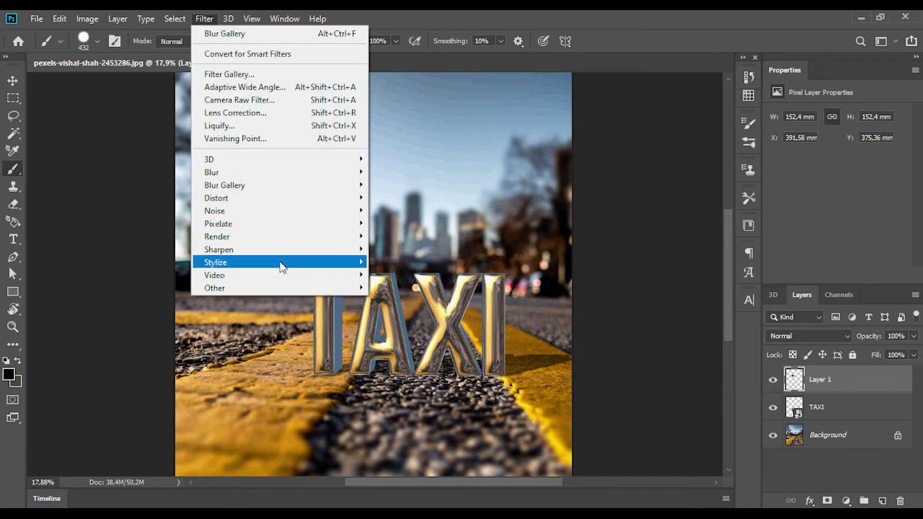
mouse_move(217, 236)
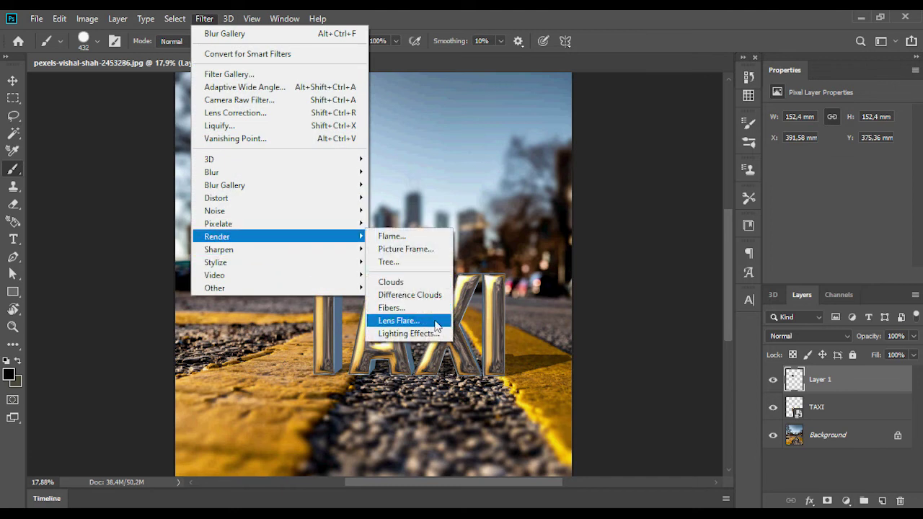
left_click(441, 325)
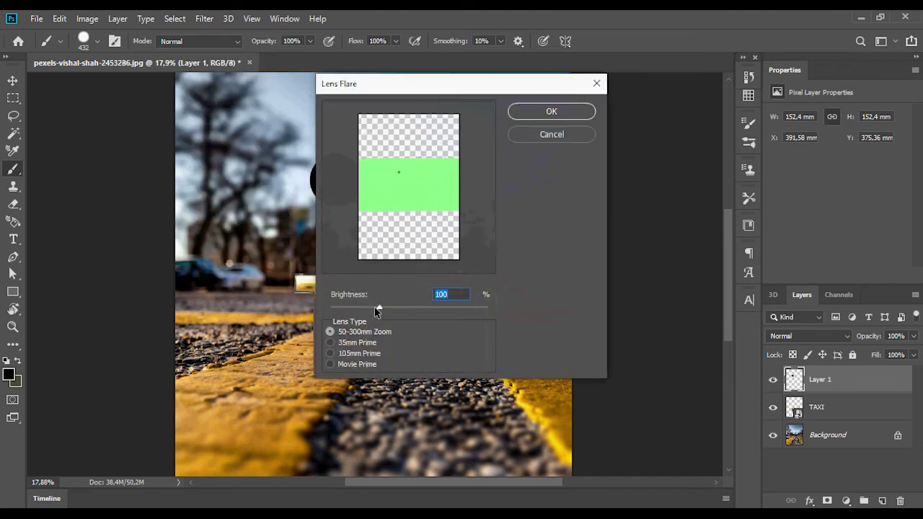
left_click_drag(376, 310, 415, 311)
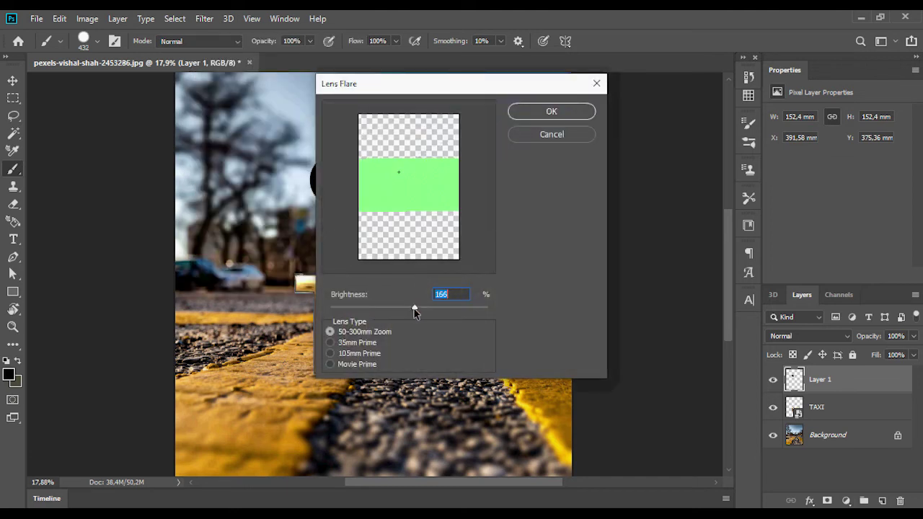
left_click(545, 120)
left_click(174, 18)
mouse_move(204, 18)
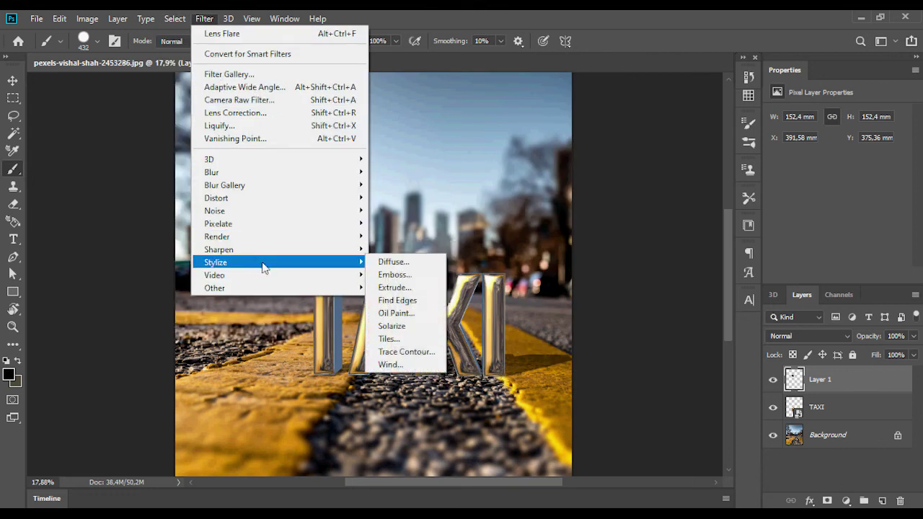
left_click(396, 320)
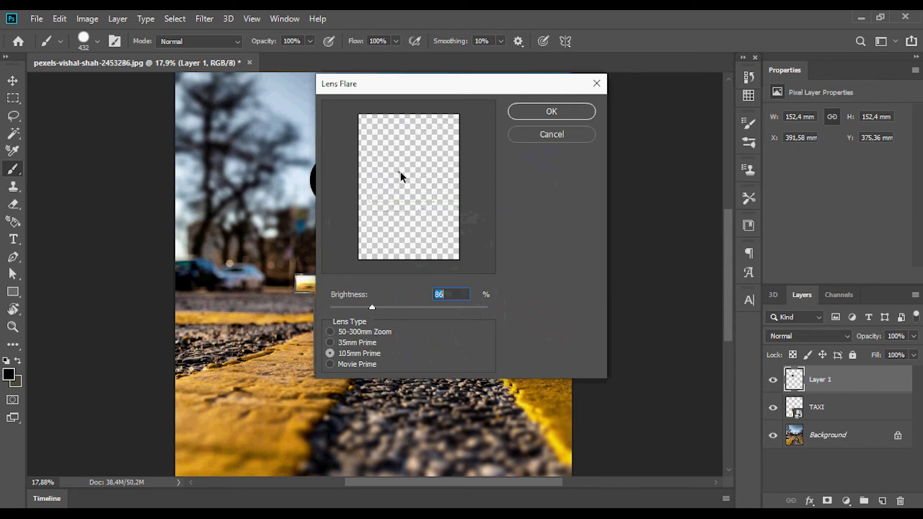
left_click(540, 116)
key("v")
scroll(359, 199, "up", 3)
- Move the flare sphere beside the T and set Layer 1 to Screen blending
scroll(362, 170, "up", 2)
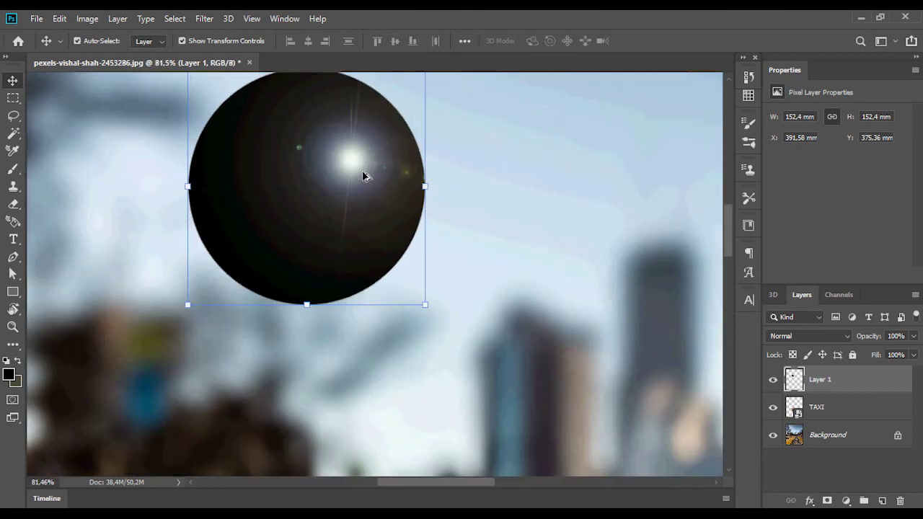
scroll(361, 175, "down", 2)
scroll(361, 176, "down", 1)
left_click_drag(350, 176, 284, 344)
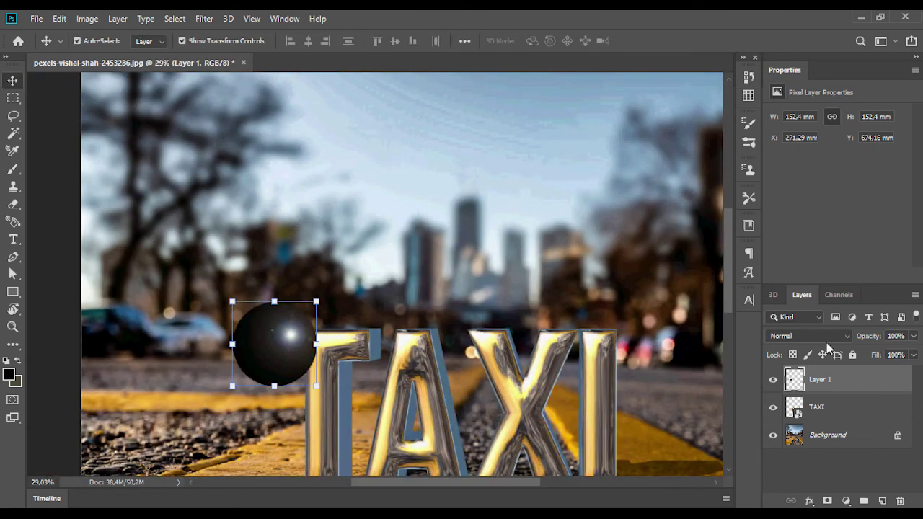
left_click(821, 336)
left_click(793, 281)
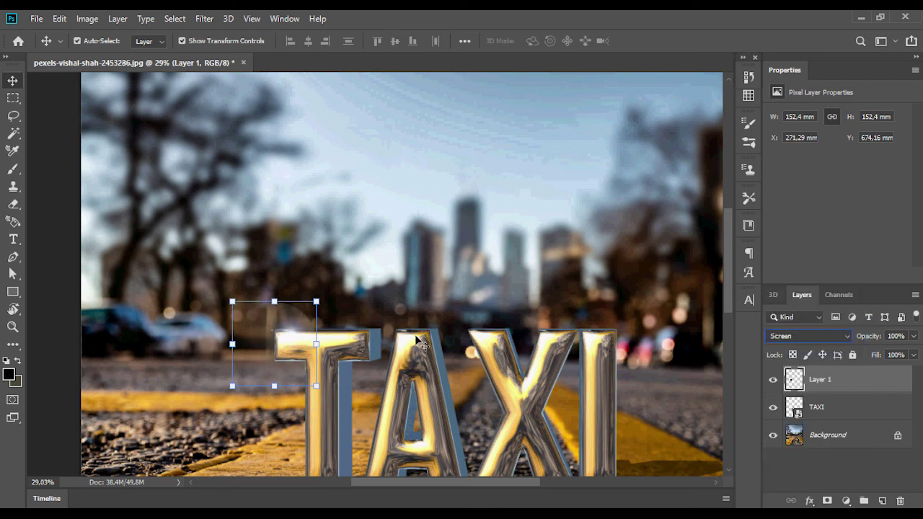
left_click(270, 369)
- Add a layer mask to the flare layer, Layer 1
scroll(290, 324, "up", 3)
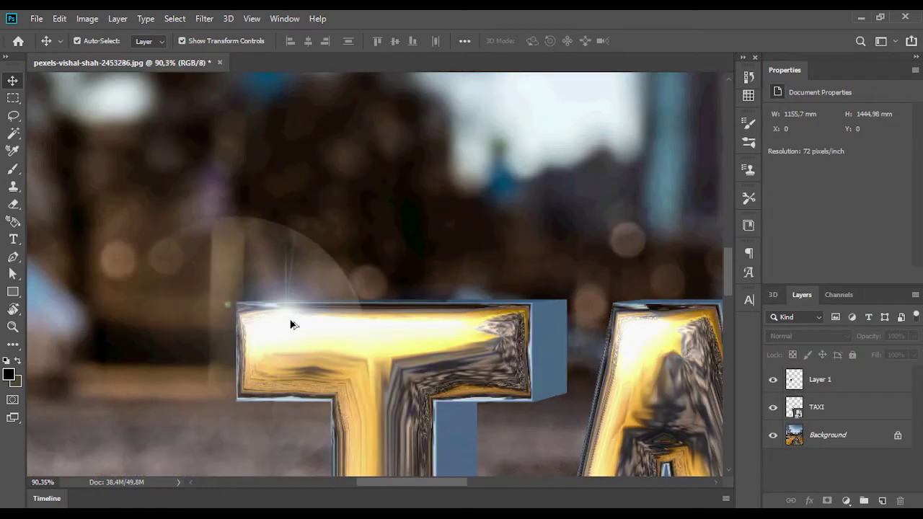
scroll(292, 323, "down", 1)
left_click_drag(293, 328, 328, 252)
left_click(328, 252)
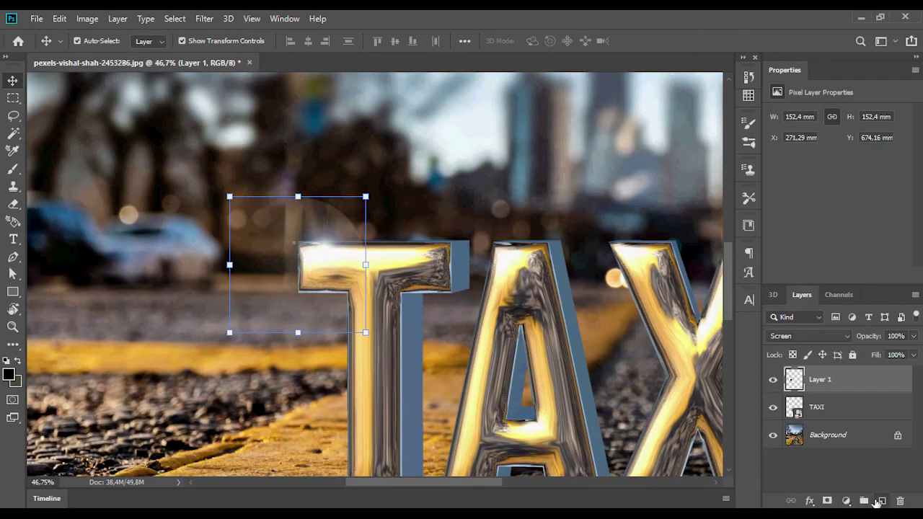
left_click(827, 500)
- Paint the mask with a small soft round brush to hide glow beside the T's left edge
key("b")
right_click(335, 167)
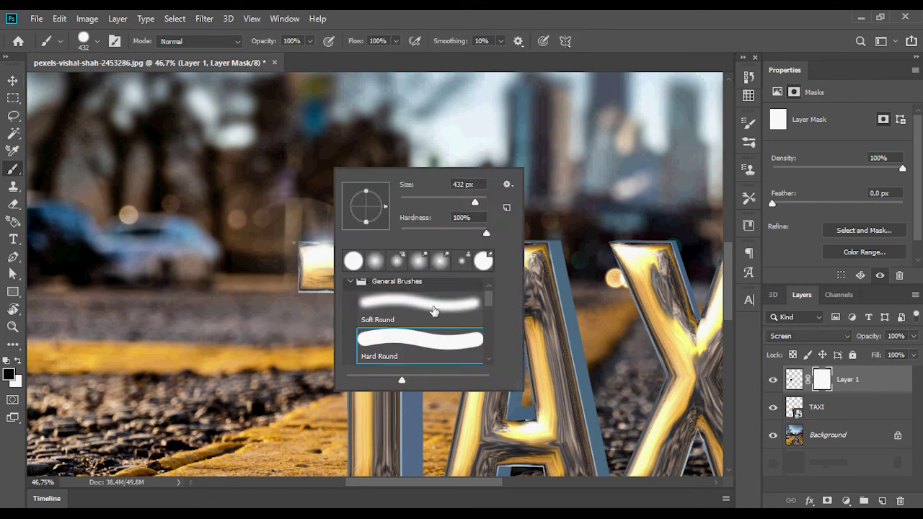
key("Escape")
left_click(331, 177)
right_click(329, 175)
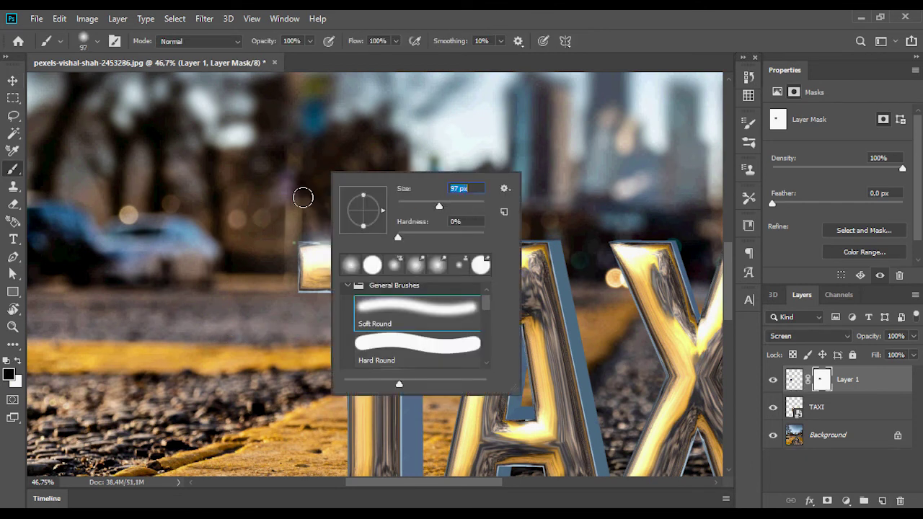
key("Return")
left_click(387, 229)
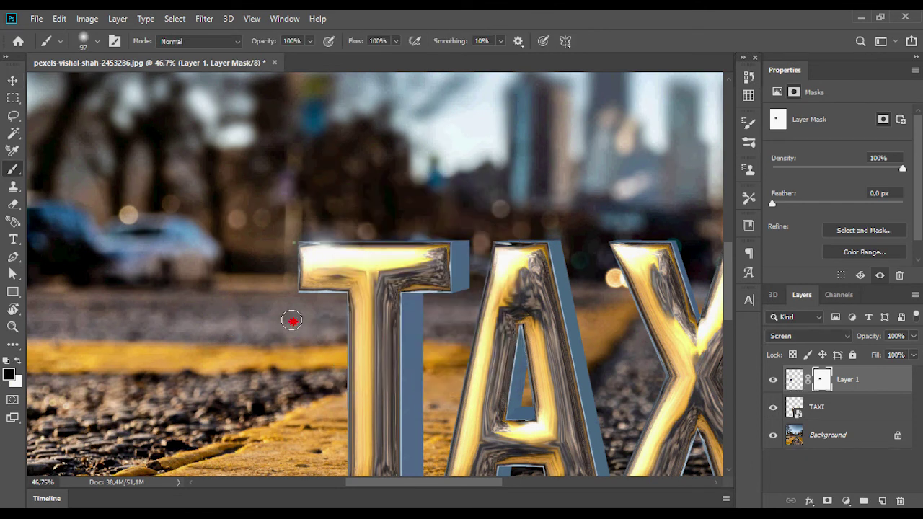
left_click_drag(245, 300, 265, 319)
- Reposition the masked flare so it glints at the T's top-left corner
left_click(12, 82)
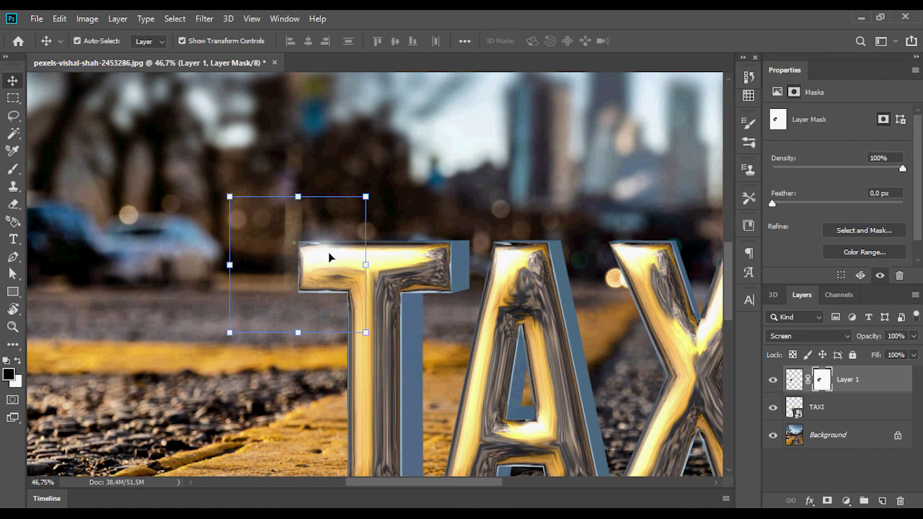
left_click_drag(330, 257, 339, 267)
scroll(598, 358, "down", 3)
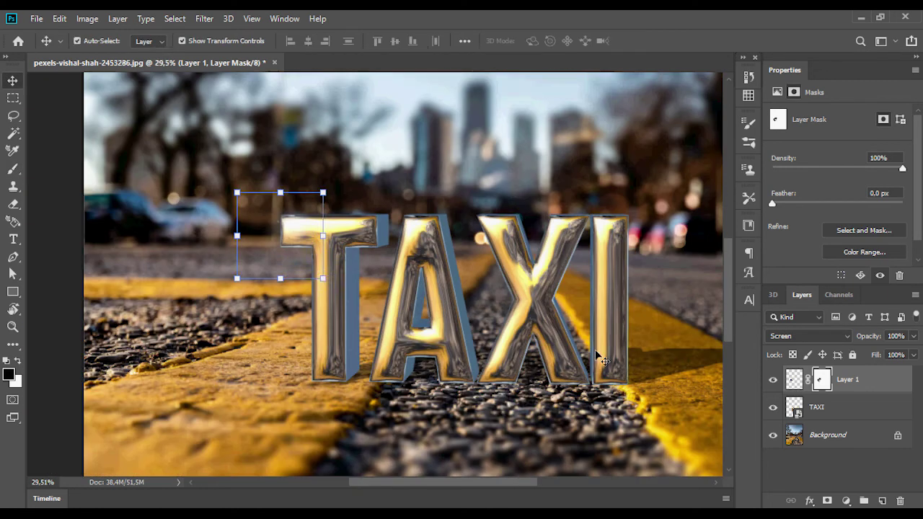
left_click(12, 169)
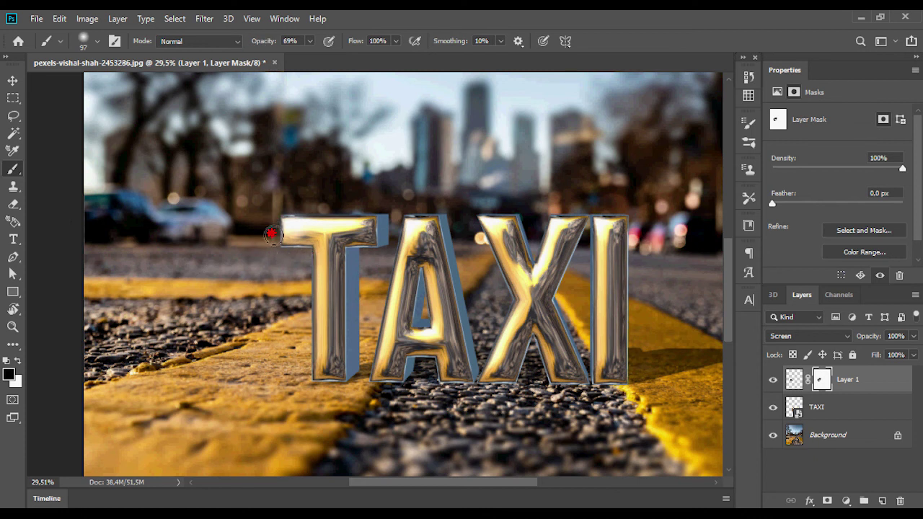
left_click(13, 80)
left_click(287, 188)
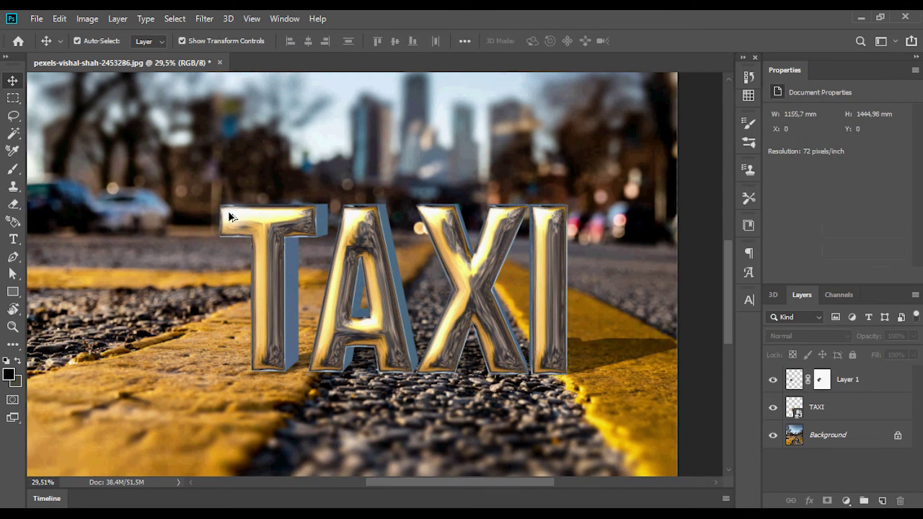
- Duplicate the flare sparkle several times and place copies on other letters, including the A
left_click_drag(229, 217, 346, 222)
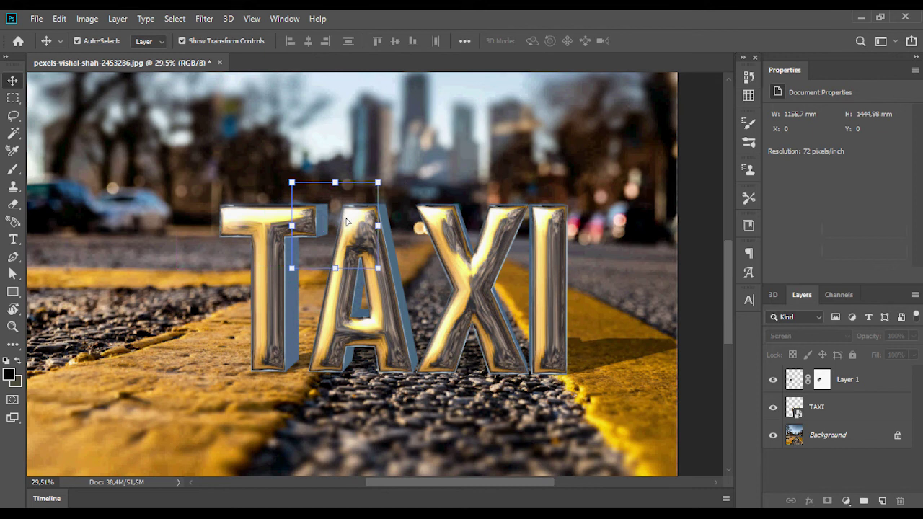
key("ctrl+j")
scroll(315, 221, "up", 3)
scroll(315, 222, "up", 2)
mouse_move(257, 194)
left_mouse_down()
mouse_move(393, 171)
mouse_move(566, 181)
mouse_move(344, 324)
left_mouse_up()
key("ctrl+j")
scroll(428, 181, "down", 2)
key("ctrl+j")
key("ctrl+j")
scroll(345, 324, "down", 3)
scroll(127, 233, "down", 1)
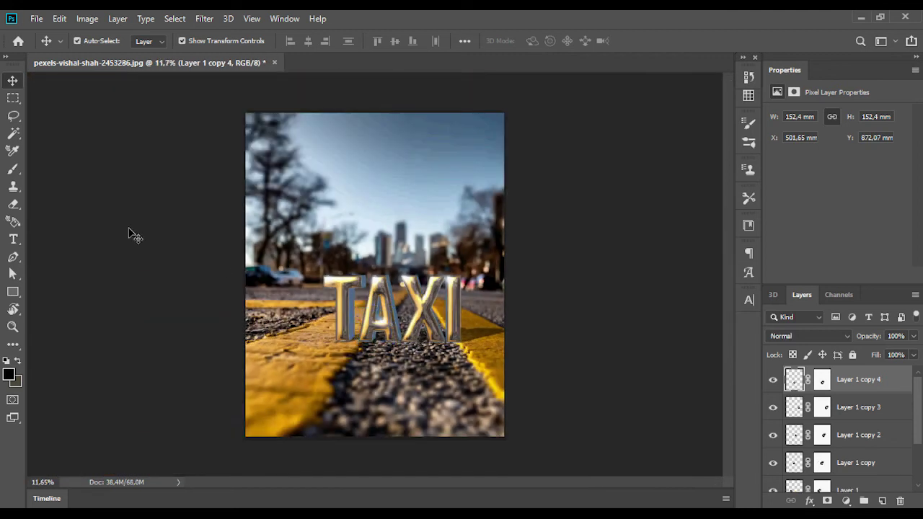
- Unlock the Background photo layer so it becomes Layer 0
left_click(127, 232)
scroll(836, 476, "down", 2)
left_click(838, 476)
left_click(897, 478)
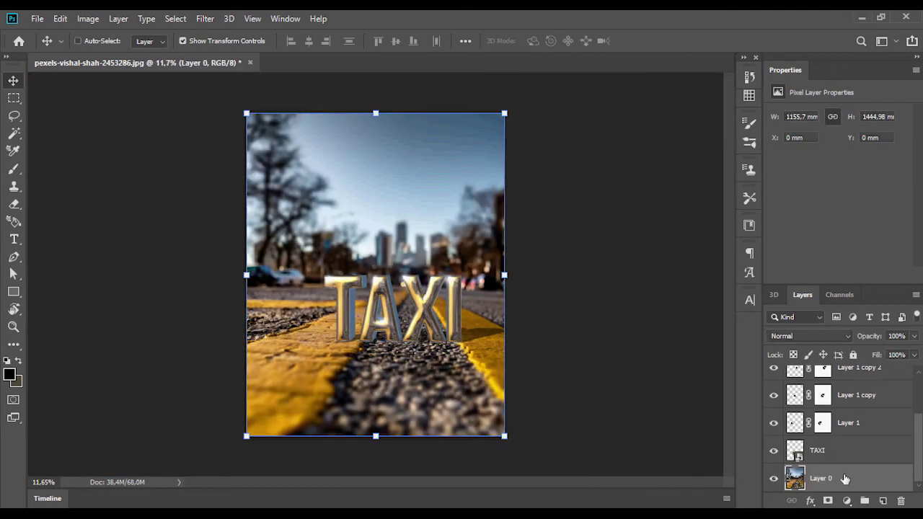
left_click(204, 18)
left_click(615, 159)
scroll(858, 425, "up", 3)
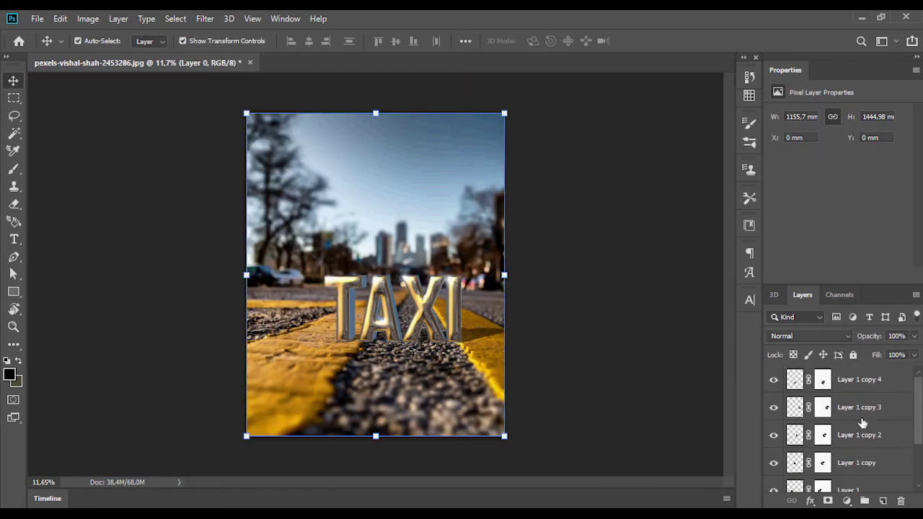
- Merge all flare layers from Layer 1 copy 4 down to Layer 1 and set the result to Screen
left_click(868, 384)
scroll(851, 490, "down", 2)
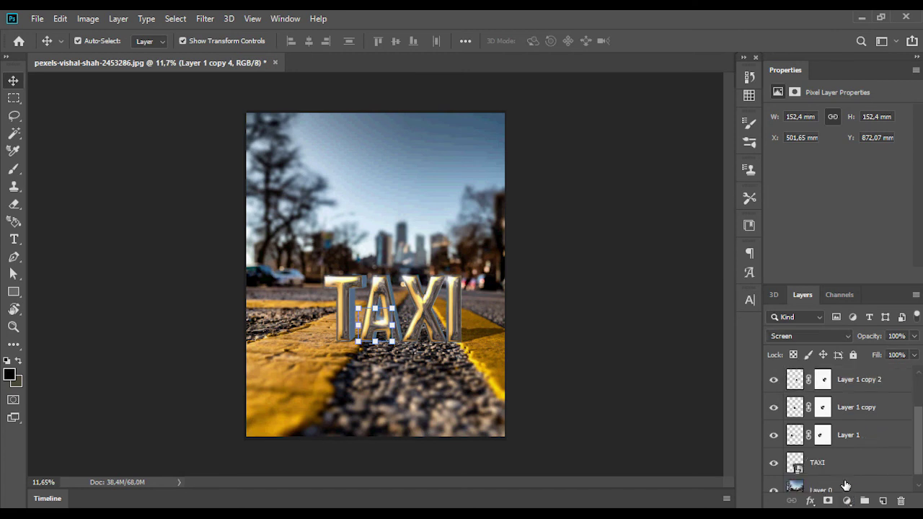
scroll(343, 284, "up", 8)
scroll(854, 432, "up", 2)
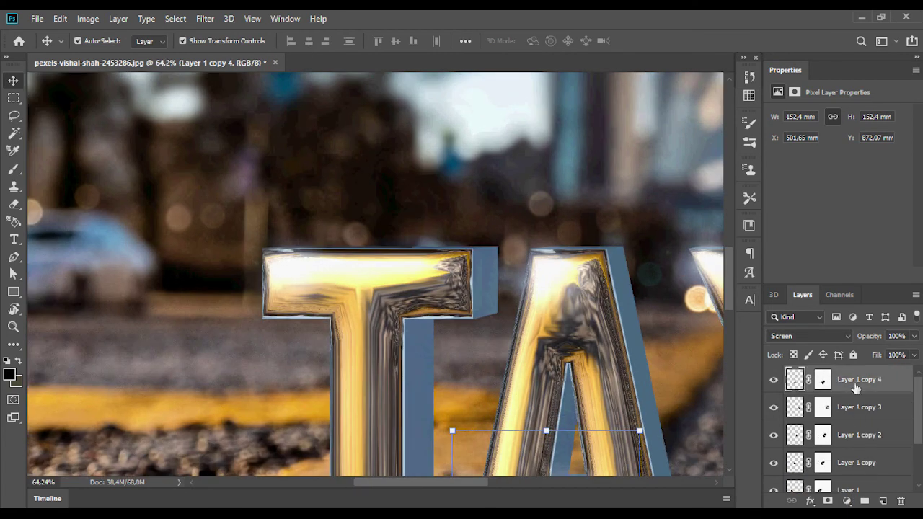
scroll(853, 496, "down", 1)
left_click(853, 463, "shift")
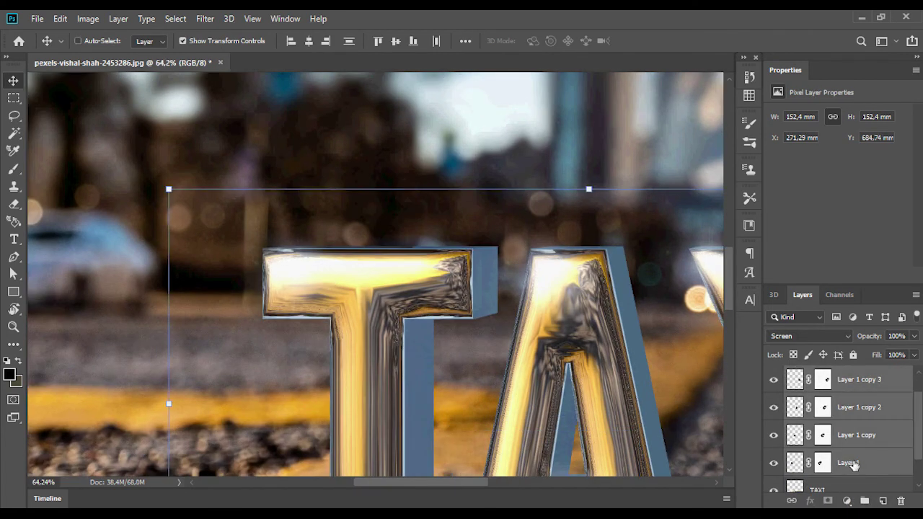
key("ctrl+e")
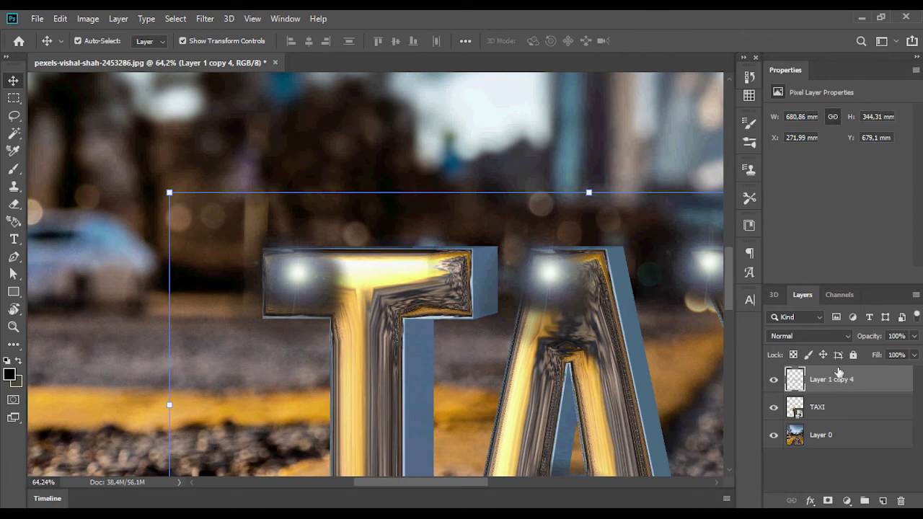
left_click(814, 336)
left_click(793, 285)
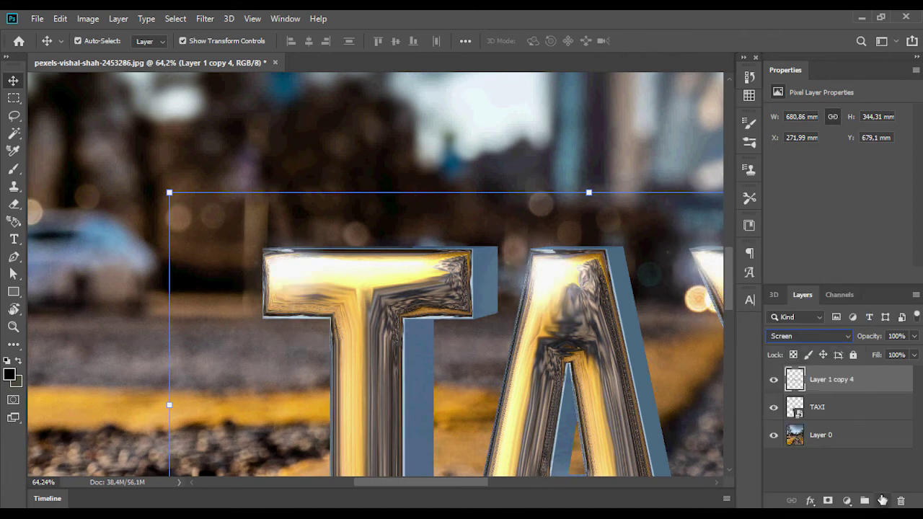
left_click(883, 499)
- Add a Levels adjustment clipped to the flare layer with the white input at 152
key("ctrl+z")
left_click(846, 500)
left_click(867, 322)
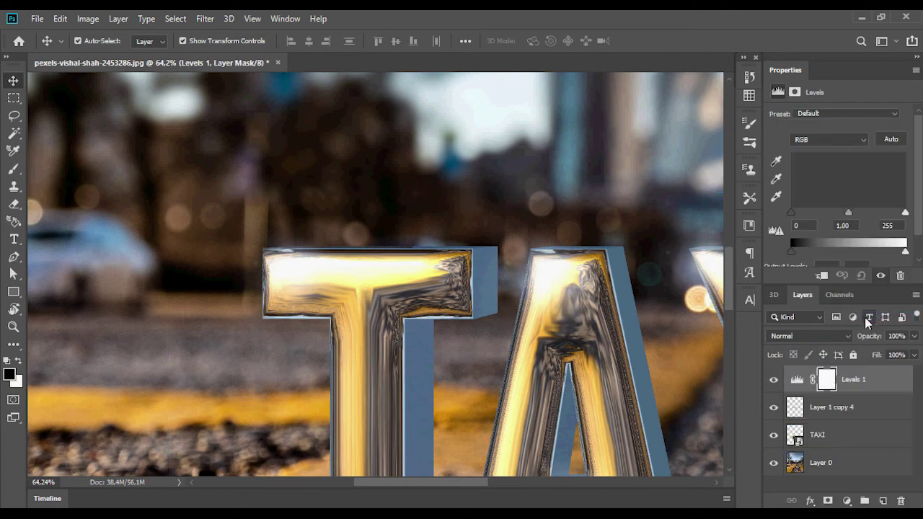
left_click(821, 275)
left_click_drag(792, 211, 816, 211)
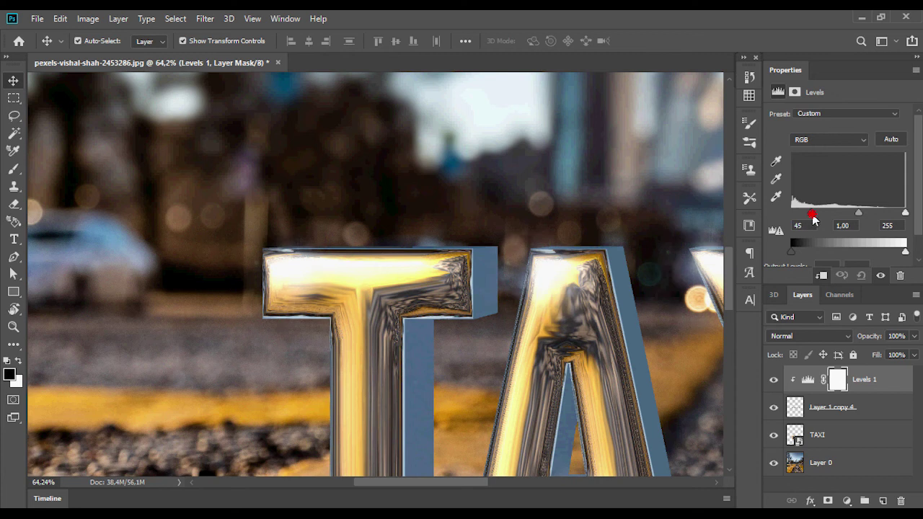
left_click_drag(906, 212, 790, 212)
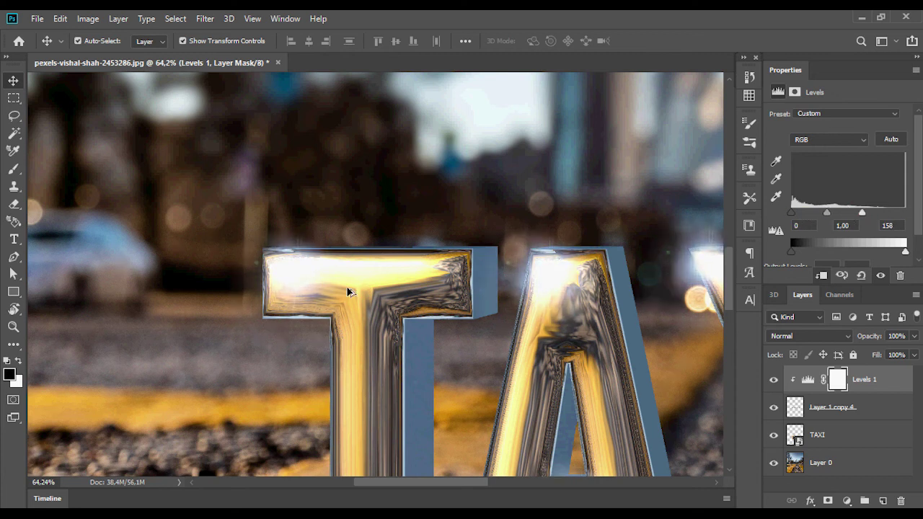
key("ctrl+0")
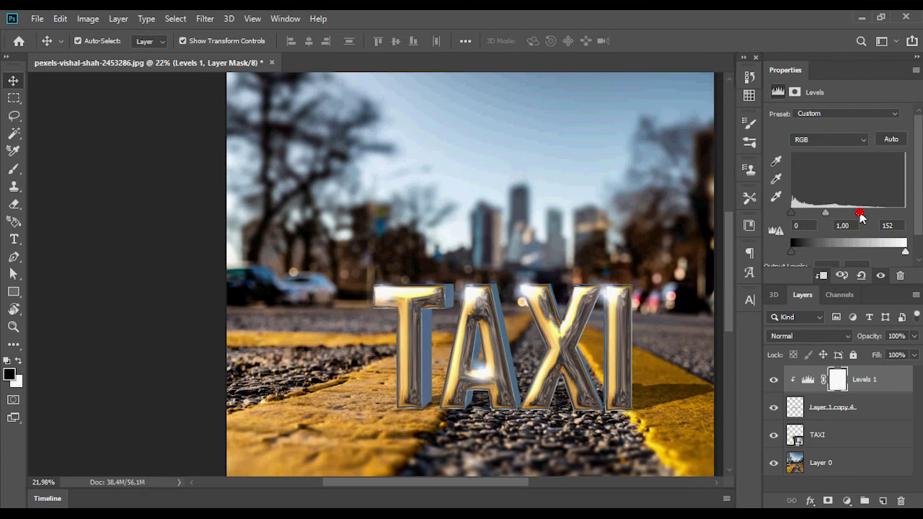
- Lower Layer 1 copy 4's opacity to 77%
left_click(551, 247)
left_click(829, 407)
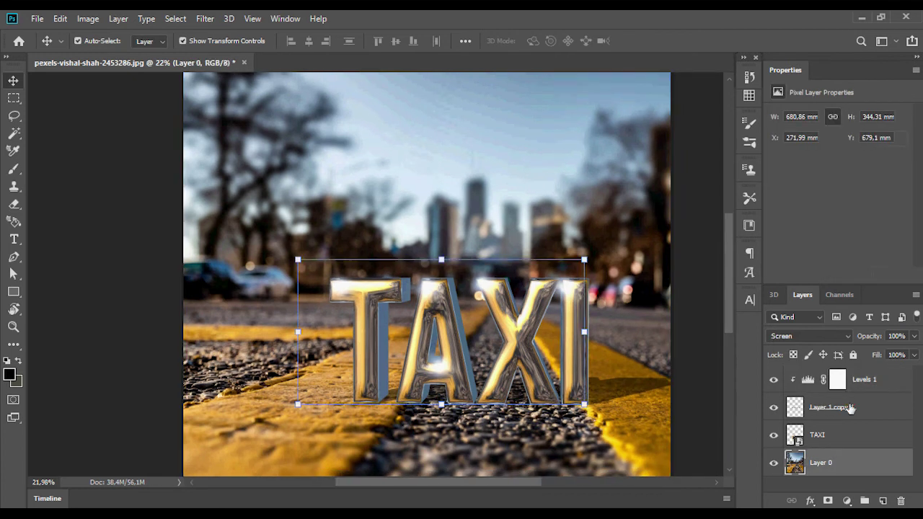
key("Return")
scroll(666, 367, "down", 2)
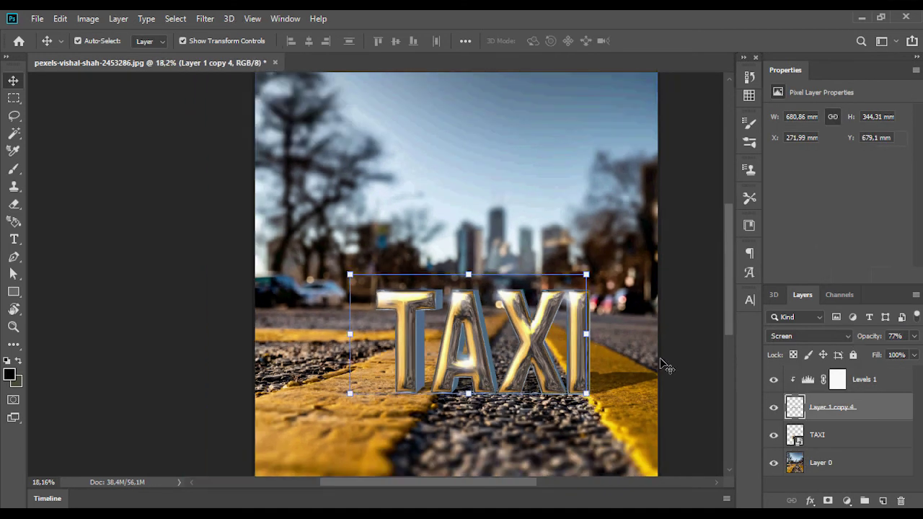
left_click(416, 189)
left_click(204, 18)
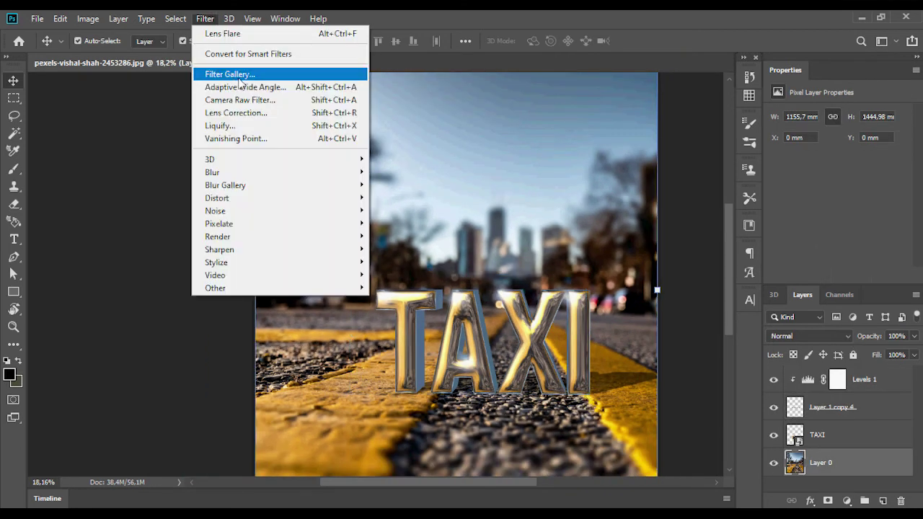
- Add a Curves 1 adjustment above TAXI, clipped to it, with midtones pulled slightly down
left_click(861, 380)
left_click(847, 500)
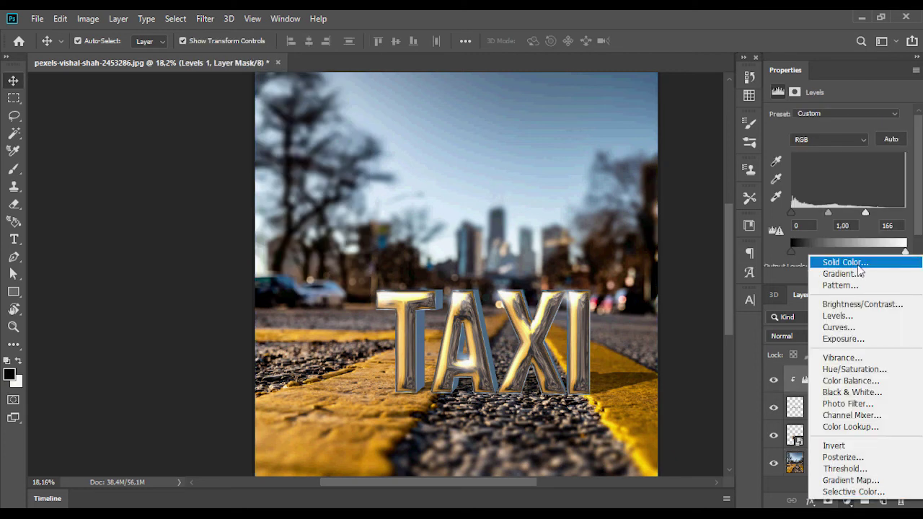
left_click(865, 328)
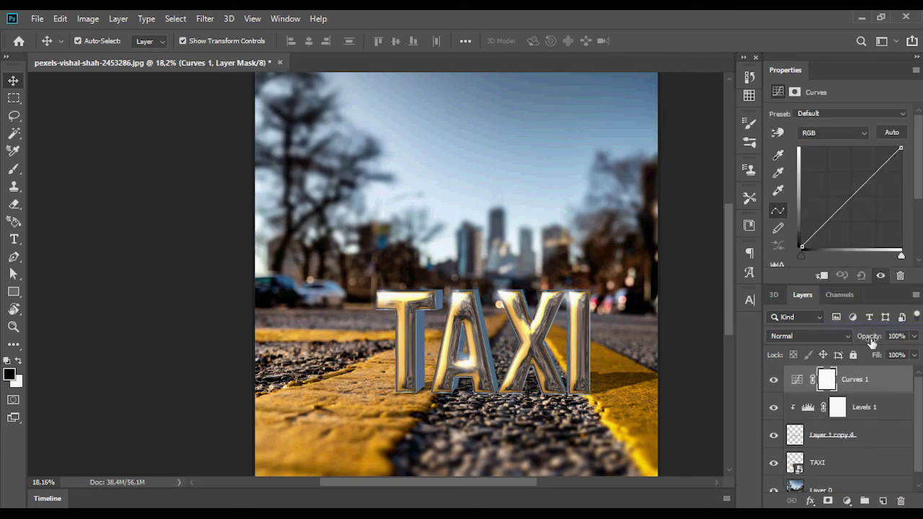
mouse_move(875, 381)
left_mouse_down()
mouse_move(872, 421)
mouse_move(854, 443)
left_mouse_up()
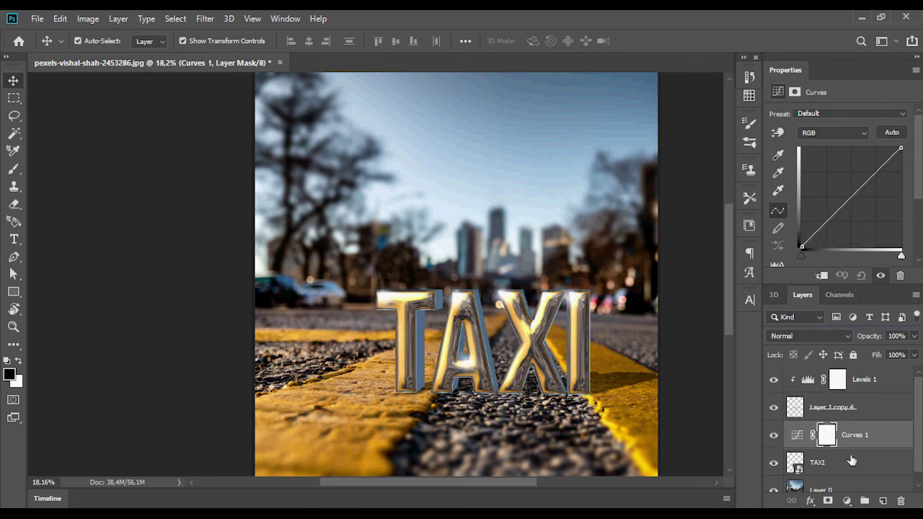
left_click(798, 441, "alt")
left_click_drag(832, 216, 836, 222)
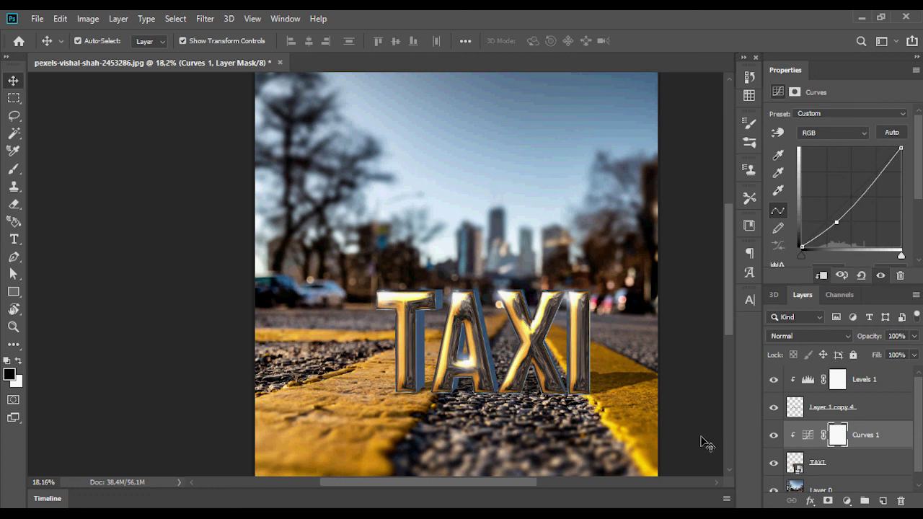
left_click(537, 344)
key("ctrl+t")
- Scale the TAXI layer down to about 93% and nudge it slightly right
scroll(618, 127, "down", 3)
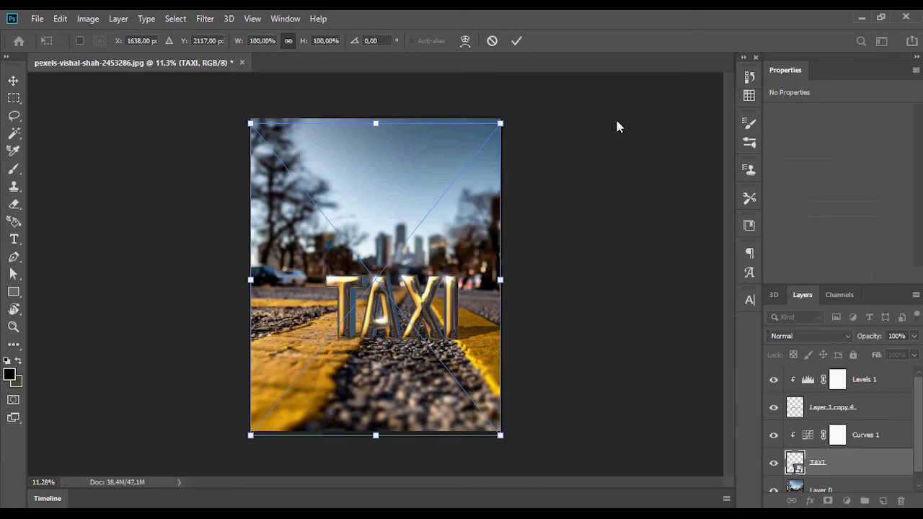
left_click_drag(502, 123, 494, 133)
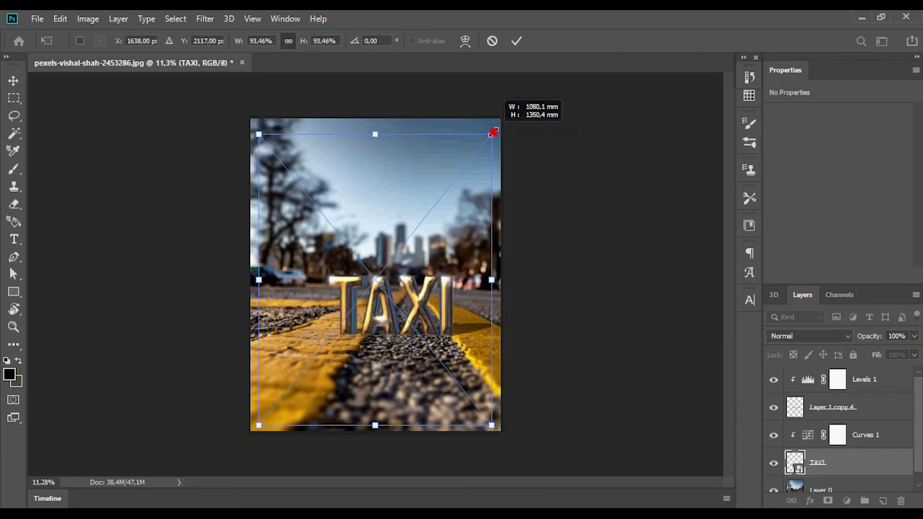
left_click(491, 41)
scroll(393, 317, "up", 5)
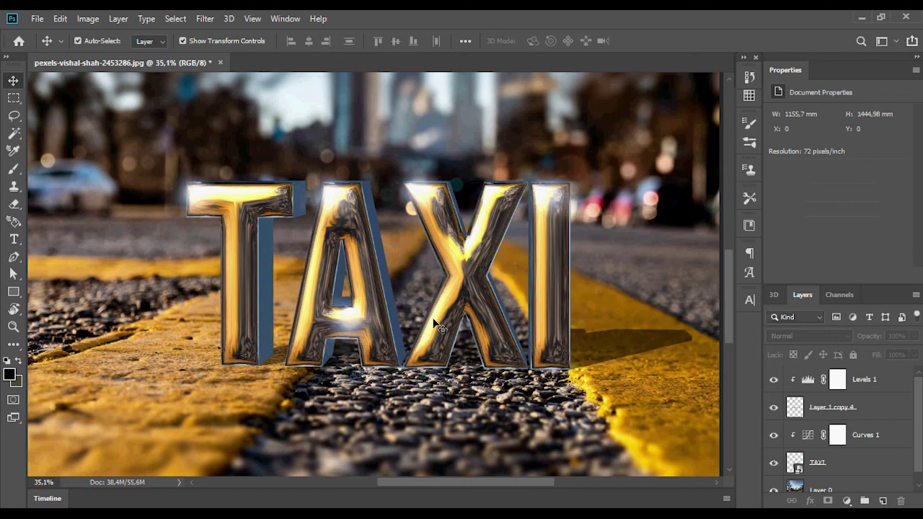
left_click_drag(438, 324, 447, 325)
scroll(447, 325, "down", 3)
scroll(447, 324, "down", 1)
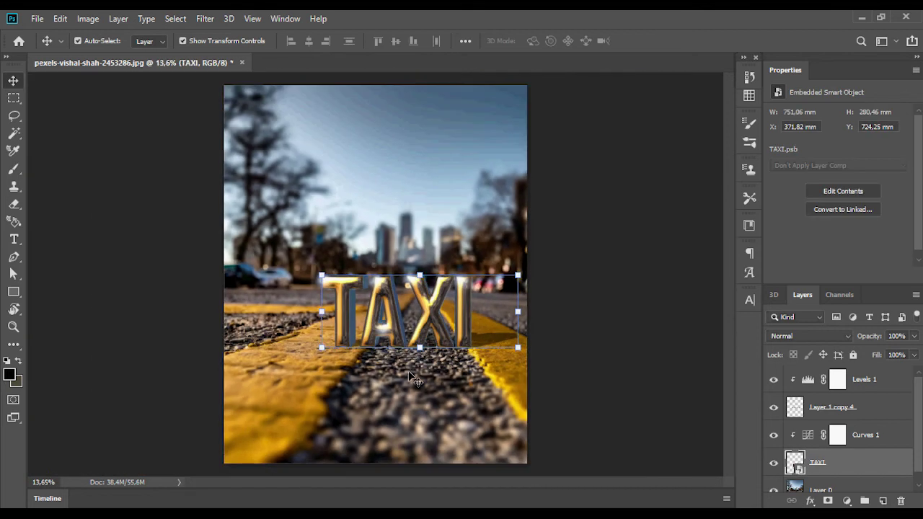
left_click(415, 375)
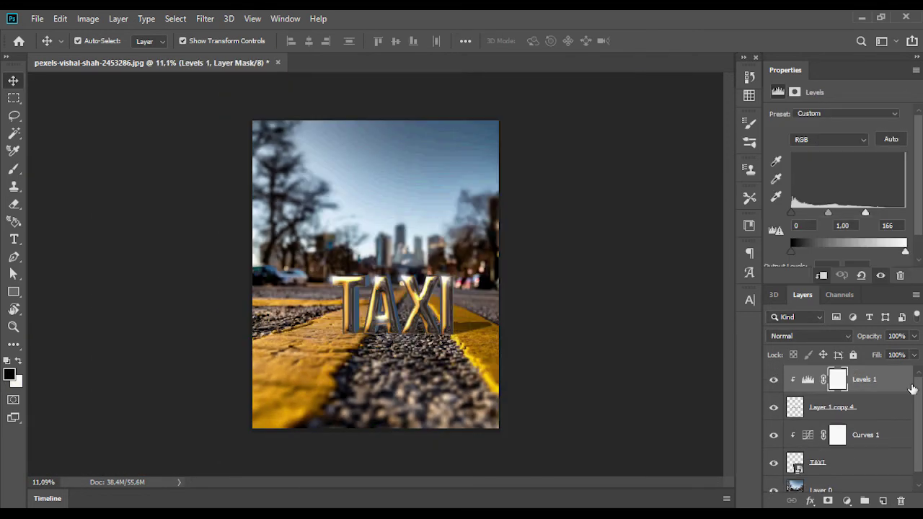
- Apply Hue/Saturation to TAXI with Saturation about +51 and Lightness -1
left_click(448, 319)
left_click(205, 18)
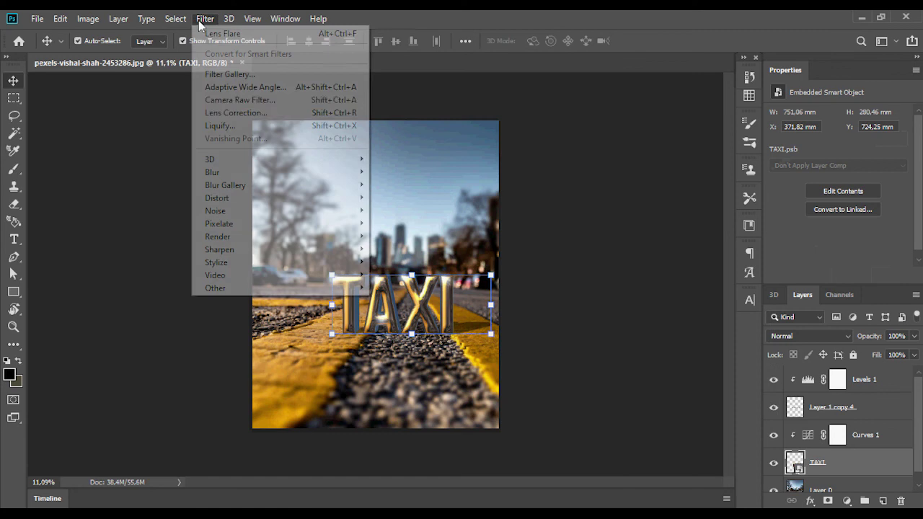
left_click(88, 18)
mouse_move(108, 54)
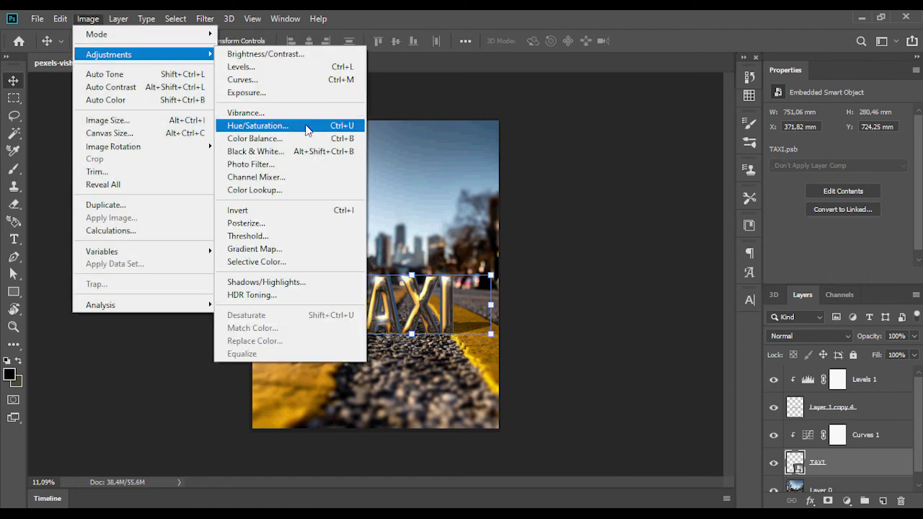
left_click(306, 127)
left_click_drag(500, 82, 746, 130)
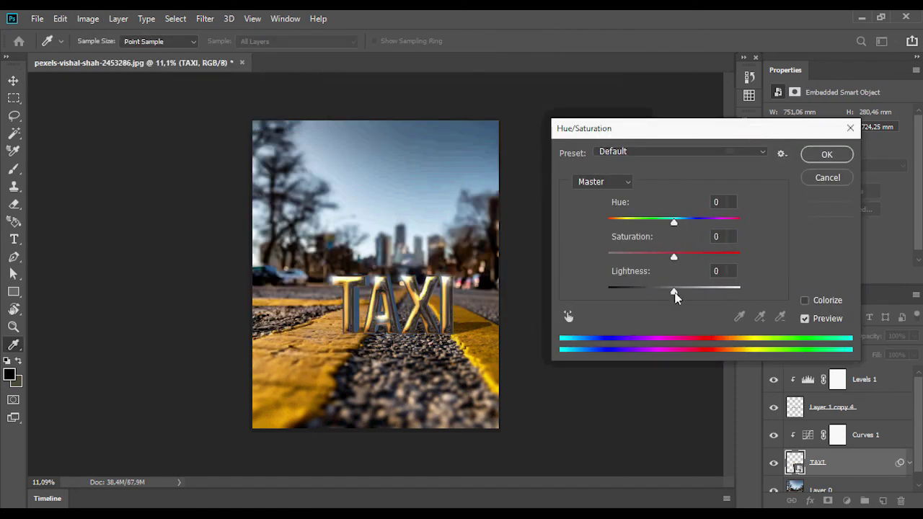
left_click_drag(674, 258, 710, 258)
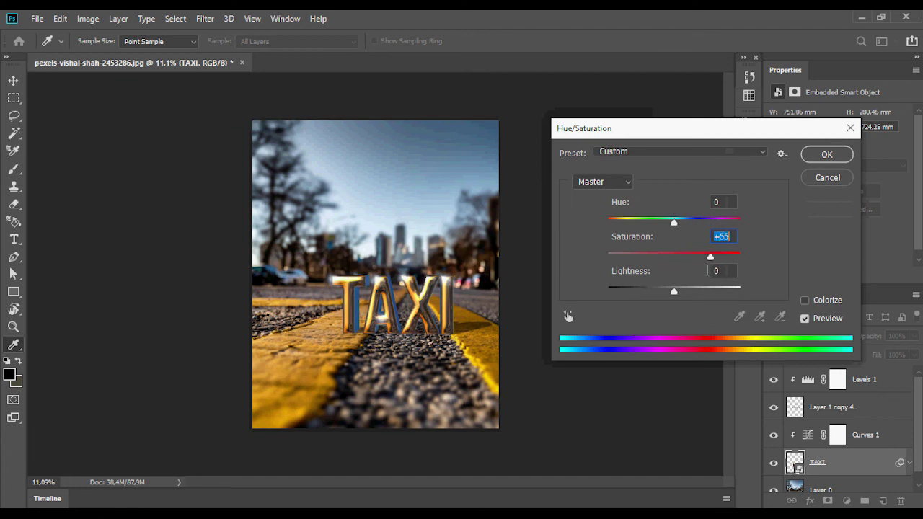
mouse_move(675, 292)
left_mouse_down()
mouse_move(685, 290)
mouse_move(671, 292)
left_mouse_up()
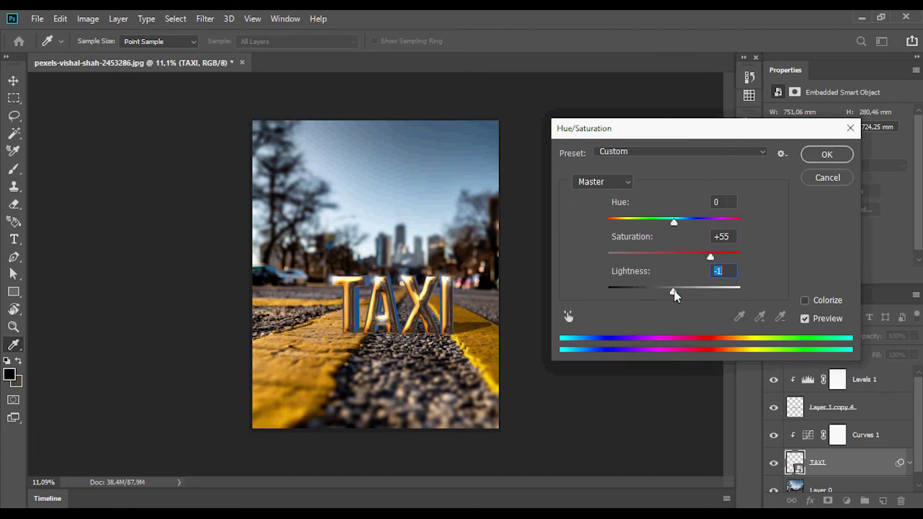
left_click(708, 257)
left_click(826, 154)
scroll(422, 295, "up", 5)
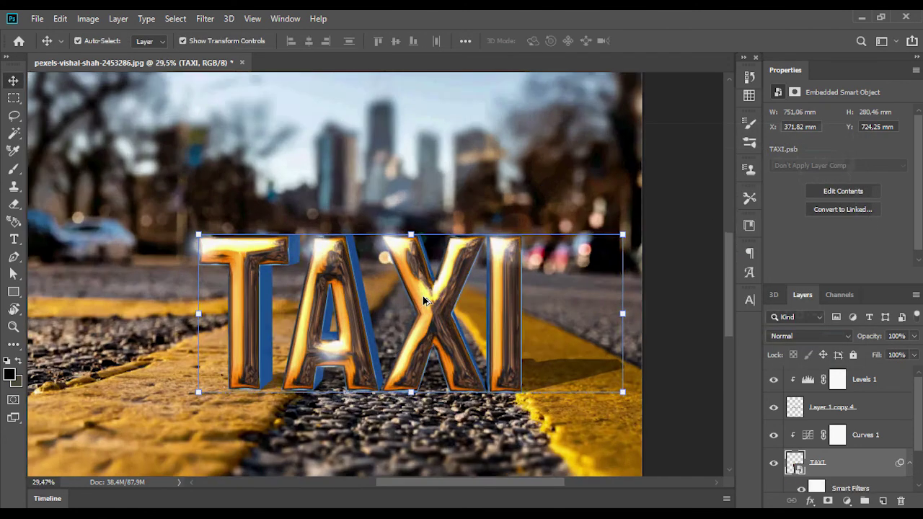
scroll(422, 295, "down", 3)
scroll(422, 295, "down", 2)
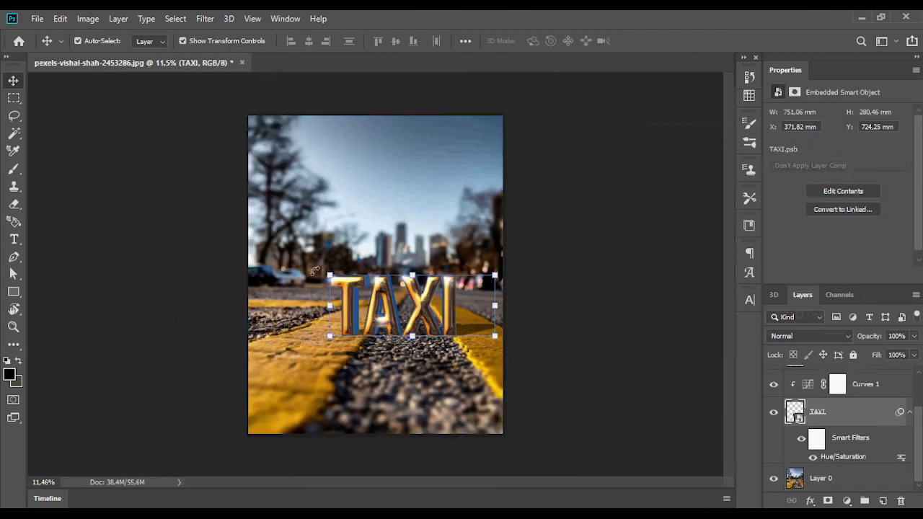
- Enlarge TAXI to 103% and shift it slightly down and to the right
key("ctrl+t")
left_click_drag(261, 132, 233, 101)
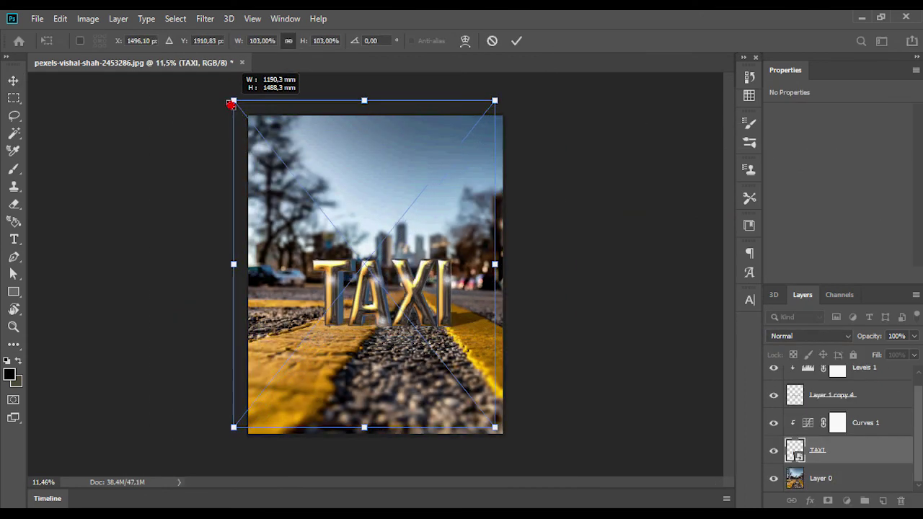
left_click_drag(406, 292, 412, 301)
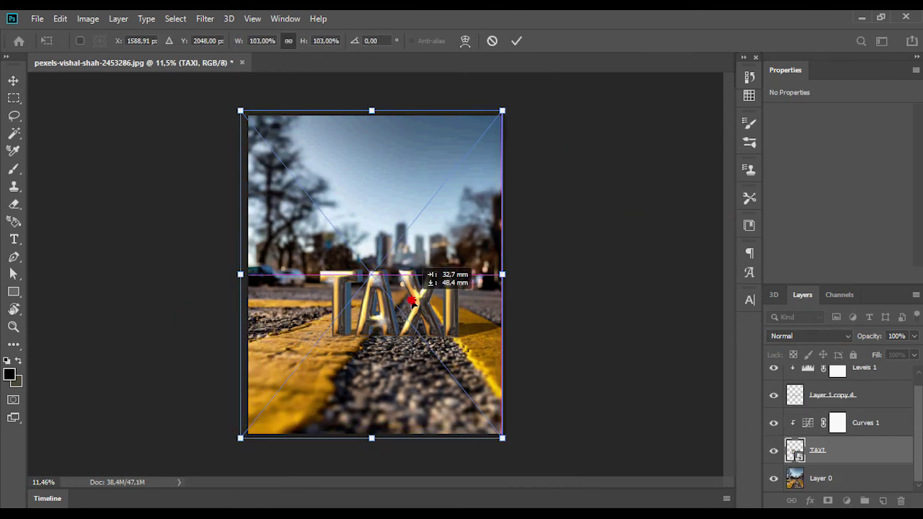
left_click(517, 41)
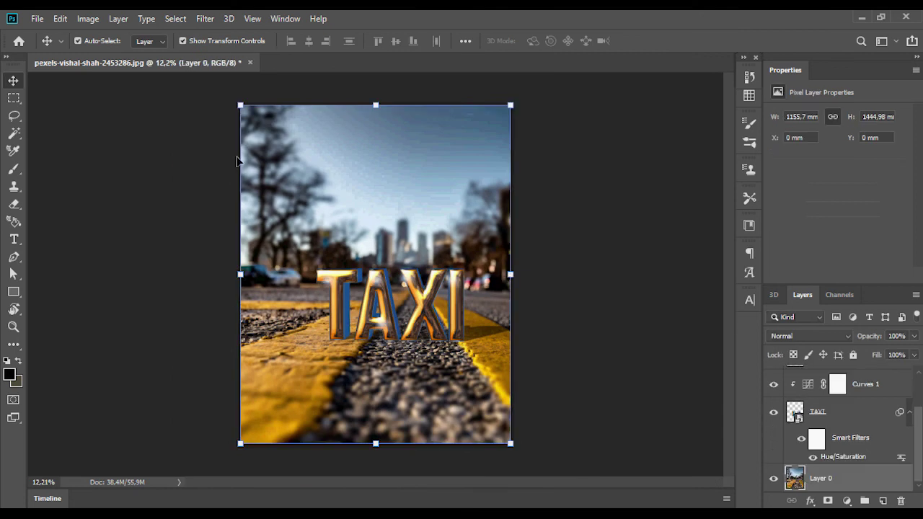
left_click(205, 18)
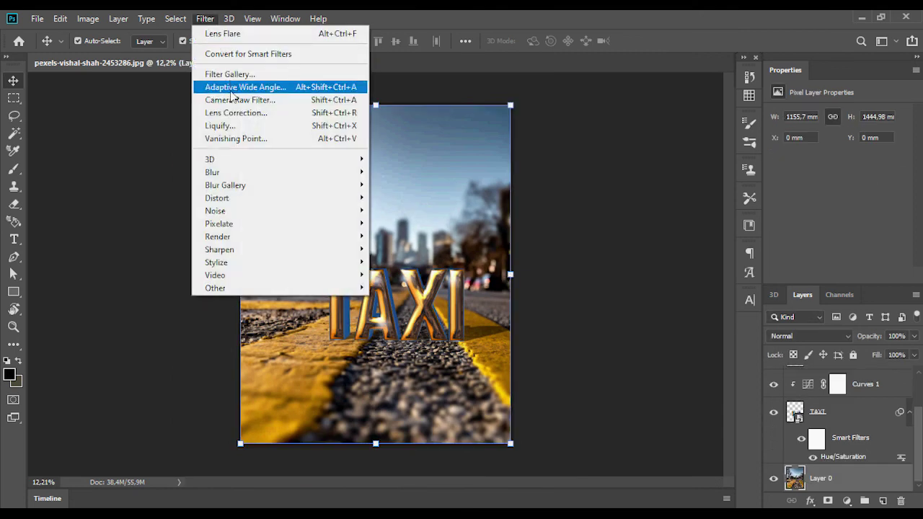
- Grade Layer 0 in Camera Raw: Contrast +21, Highlights -7, Shadows +11, Whites -15, plus Blacks, Texture and Clarity boosts
left_click(527, 139)
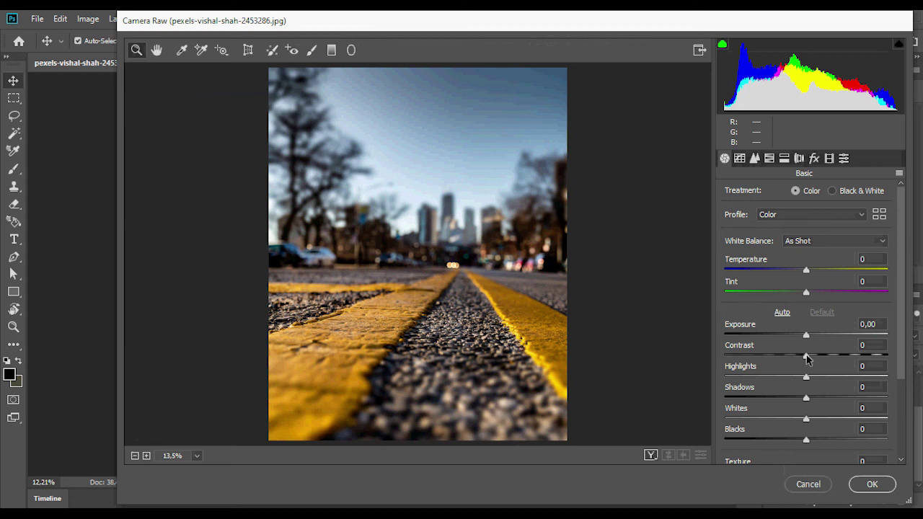
mouse_move(806, 356)
left_mouse_down()
mouse_move(822, 356)
mouse_move(801, 378)
mouse_move(814, 398)
mouse_move(794, 418)
left_mouse_up()
scroll(793, 418, "down", 1)
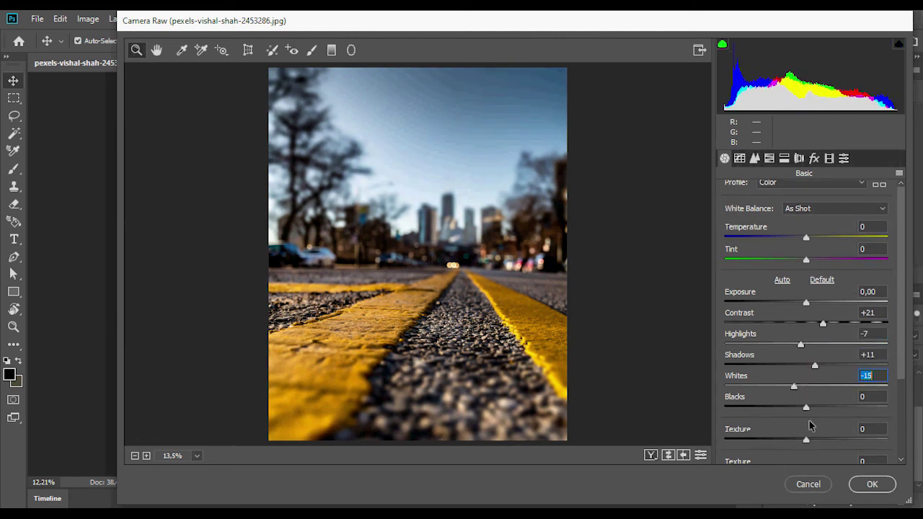
scroll(794, 404, "down", 1)
left_click_drag(806, 375, 822, 376)
mouse_move(806, 408)
left_mouse_down()
mouse_move(838, 407)
mouse_move(821, 407)
mouse_move(823, 450)
left_mouse_up()
left_click(854, 487)
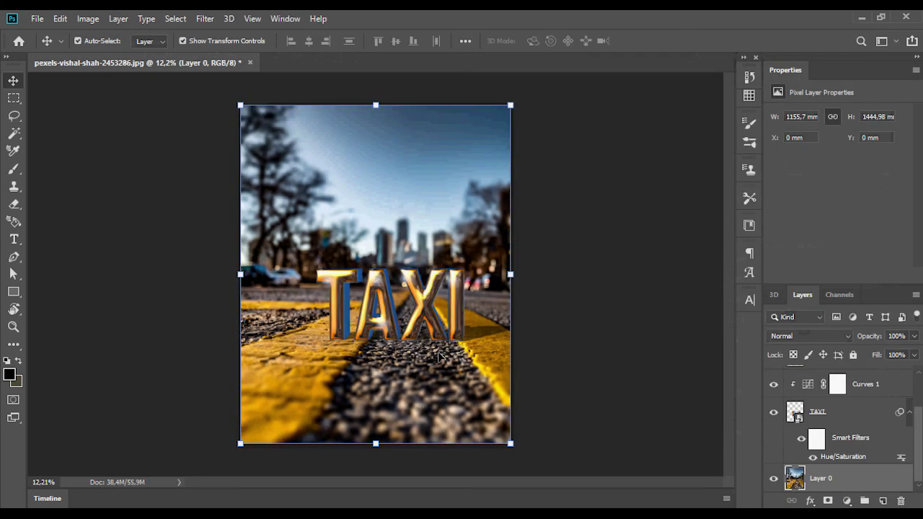
left_click(545, 284)
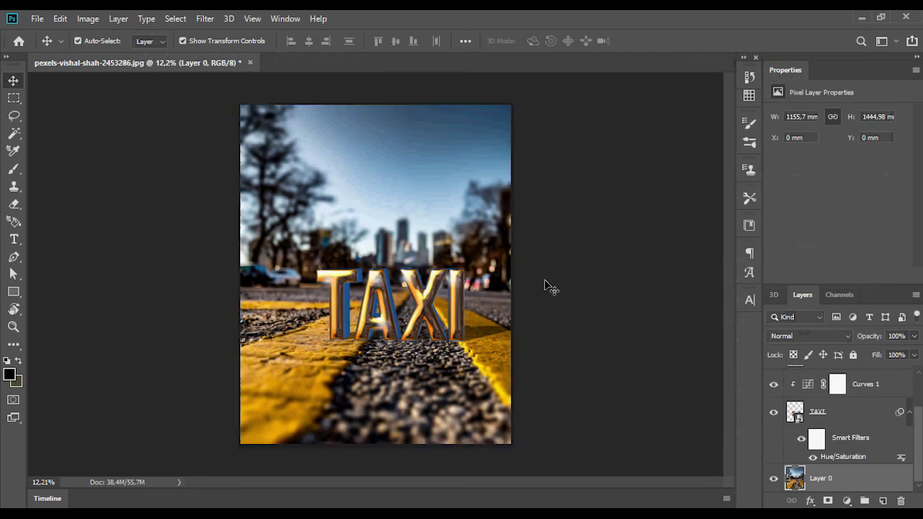